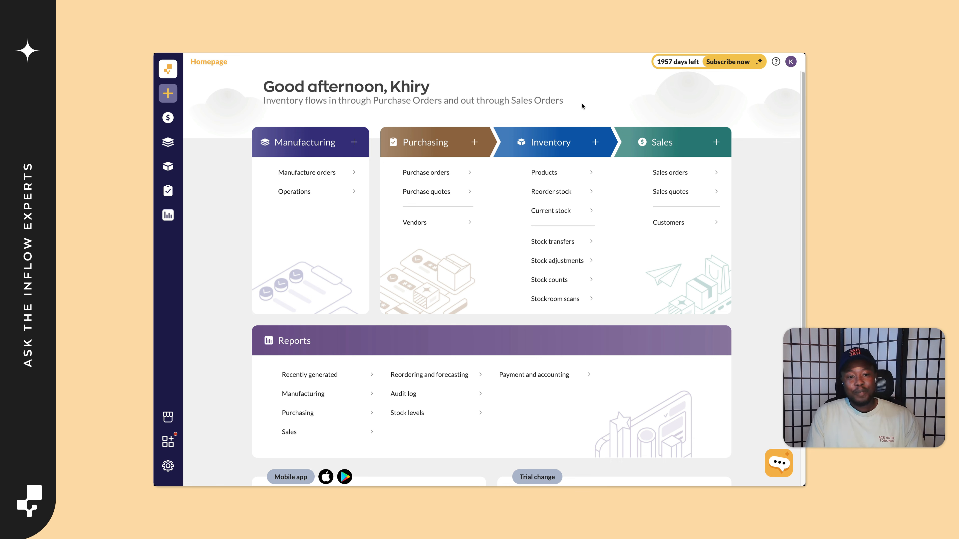
Open the product list from the inventory section and search it for BALL.
click(549, 175)
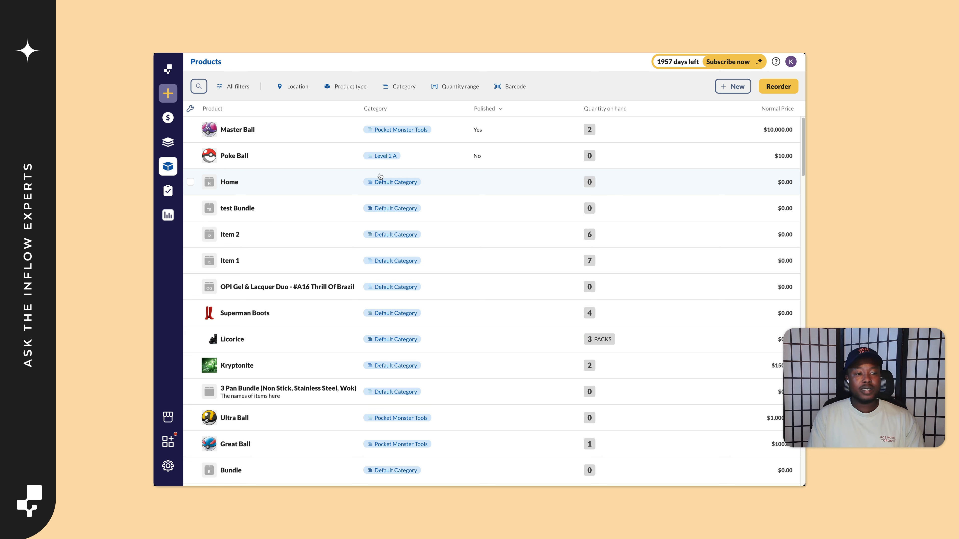
click(198, 86)
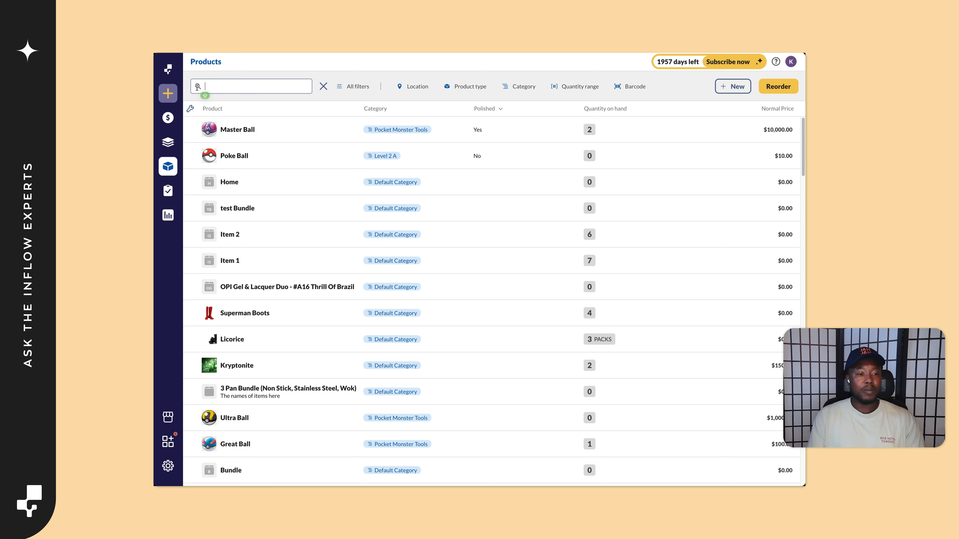
text(BALL)
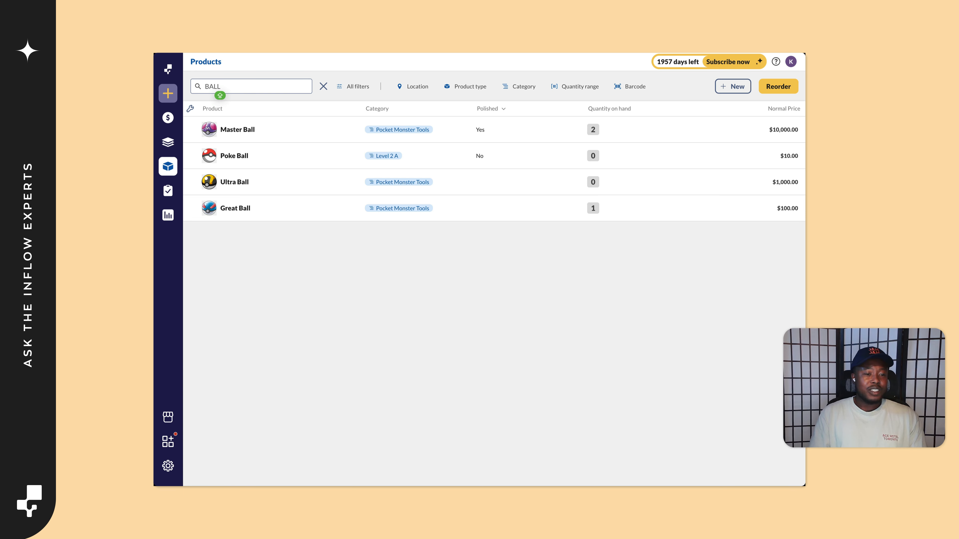
click(291, 71)
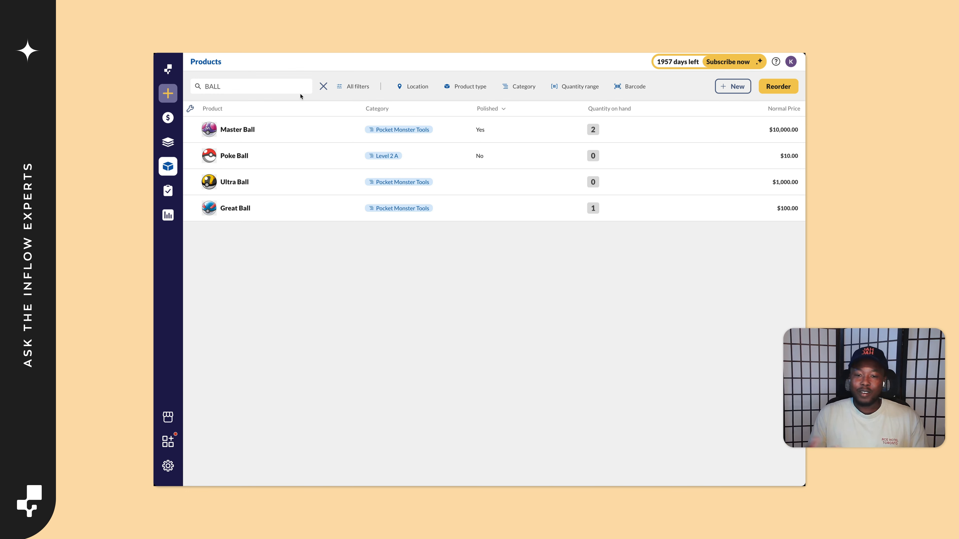
Try renaming the Poke Ball product to LURE BALL in its product record, and discard the change.
click(277, 153)
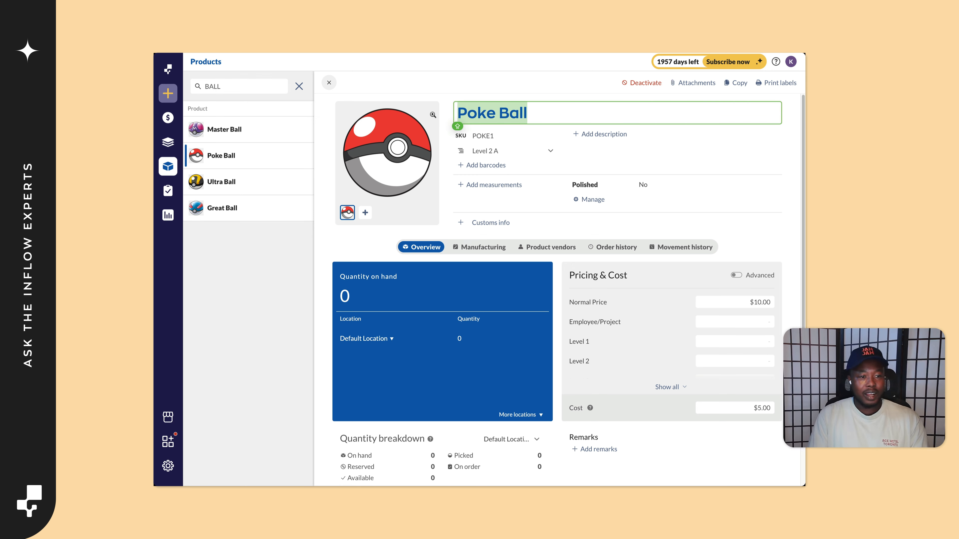
text(L)
key(BackSpace)
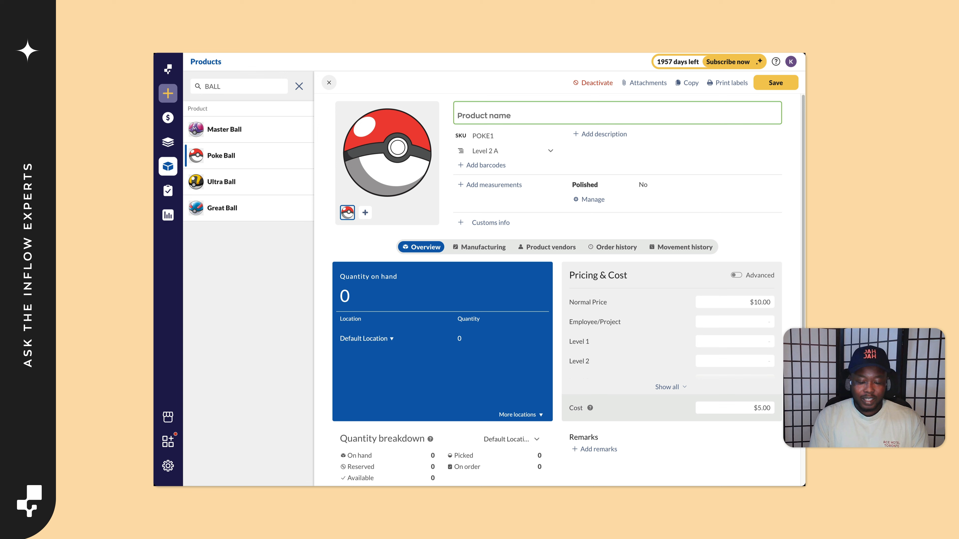
text(LURE BALL)
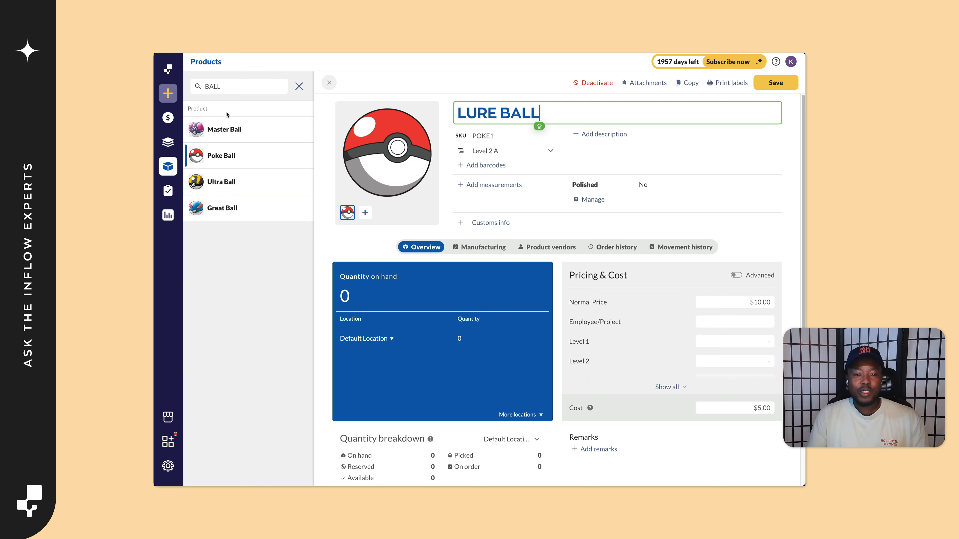
click(328, 82)
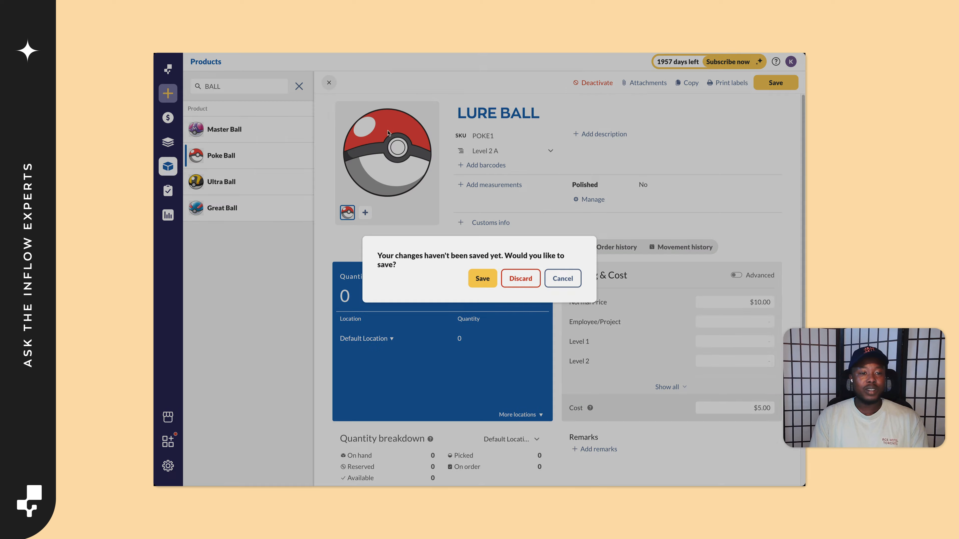
click(523, 279)
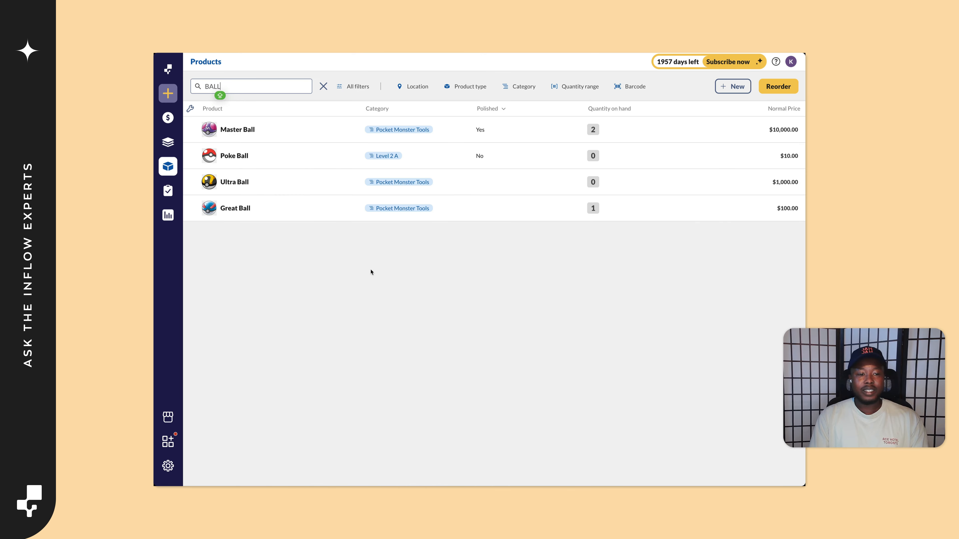
Review the data types offered for export and close the export dialog without exporting.
click(170, 465)
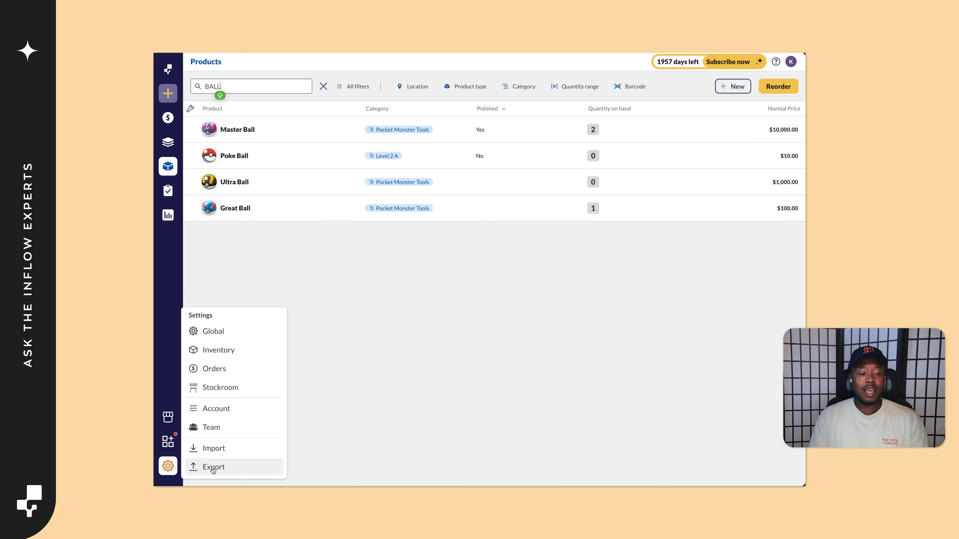
click(214, 468)
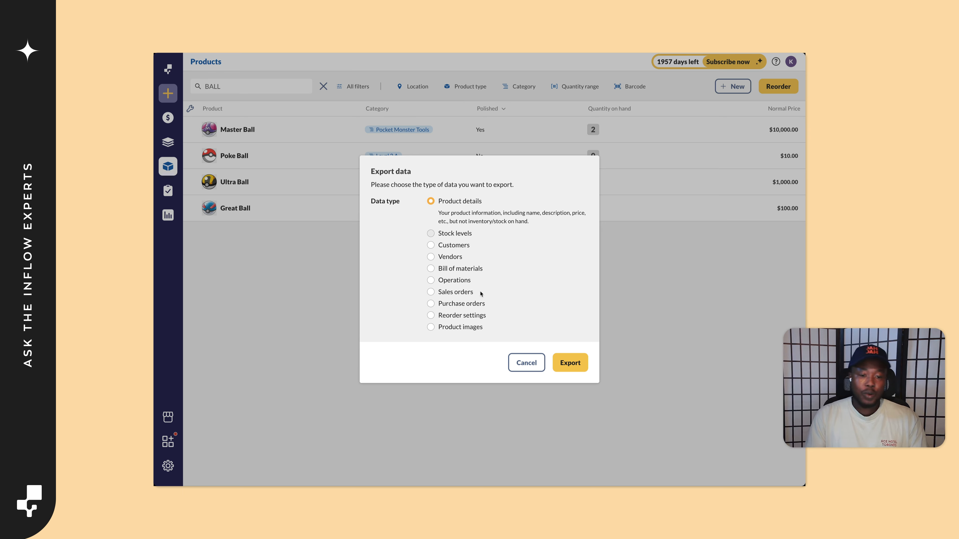
click(526, 363)
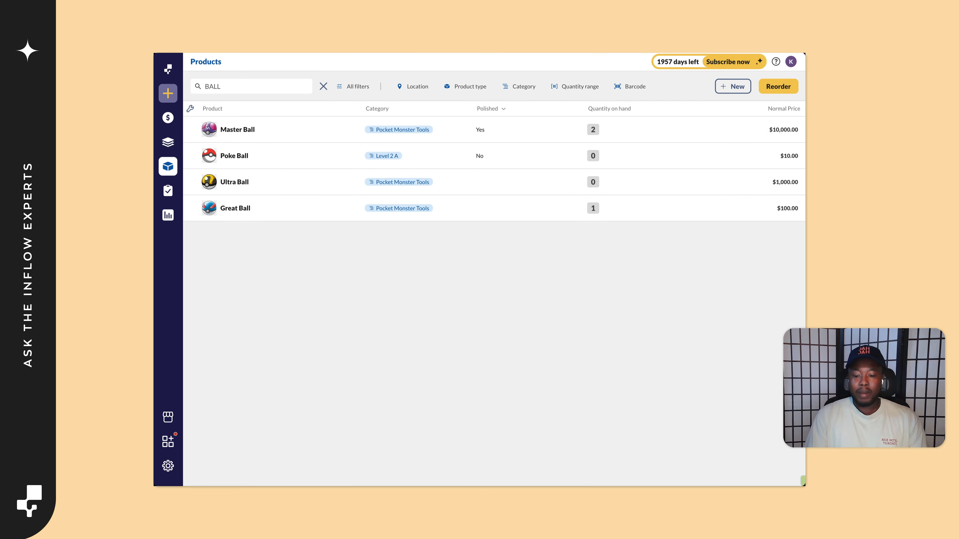
Switch to the exported inFlow_ProductDetails (74) file in Excel and enlarge its window to fill the screen.
click(776, 498)
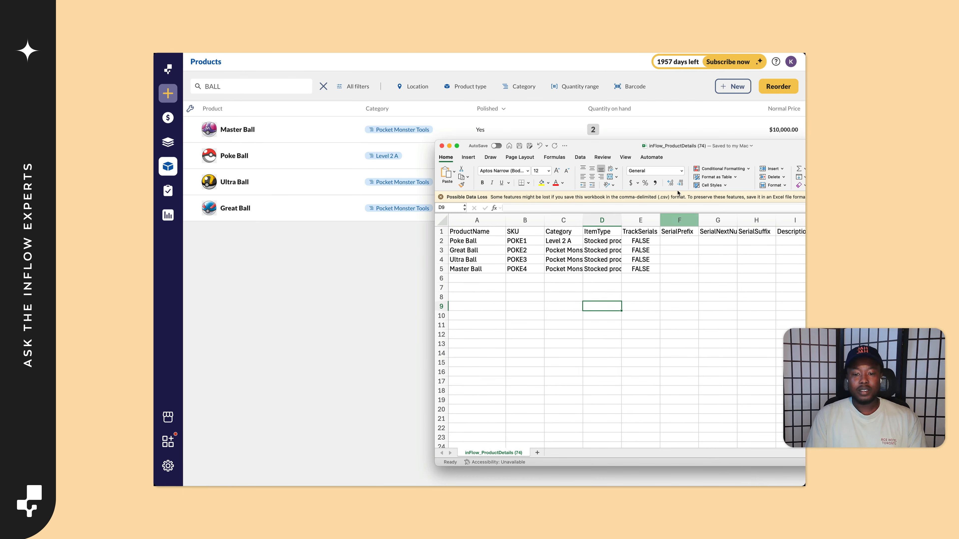
drag(714, 115, 530, 36)
drag(722, 351, 806, 486)
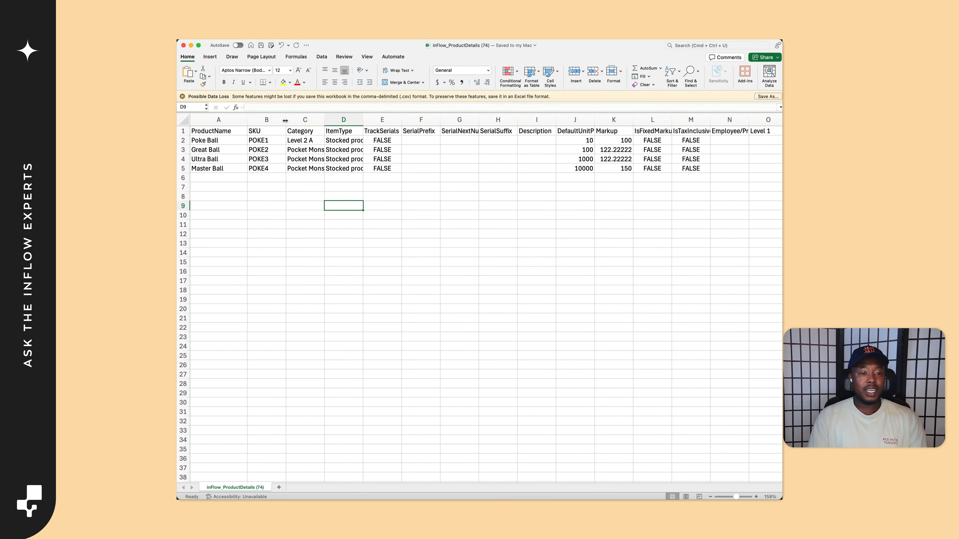
Insert a blank column between ProductName and SKU and give it the header NEW NAME.
right_click(283, 120)
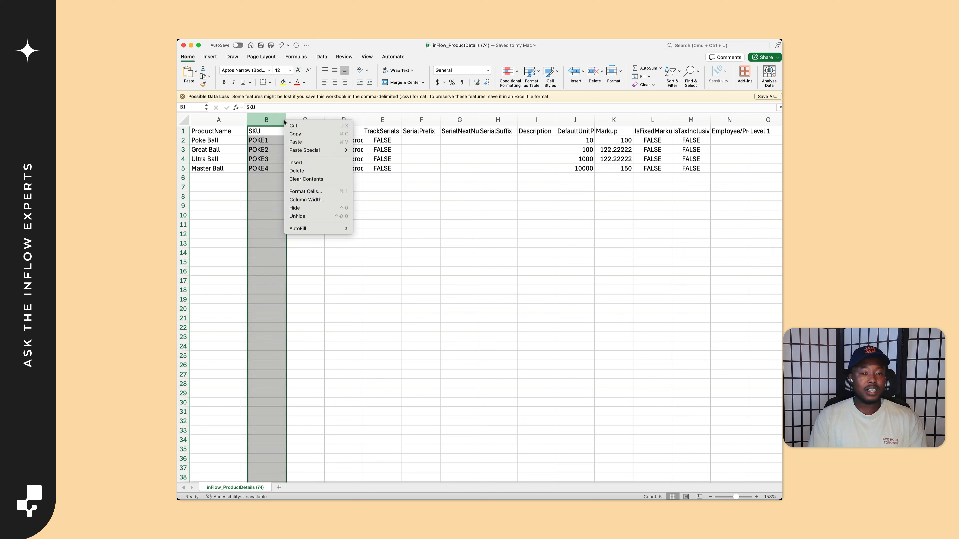
click(301, 163)
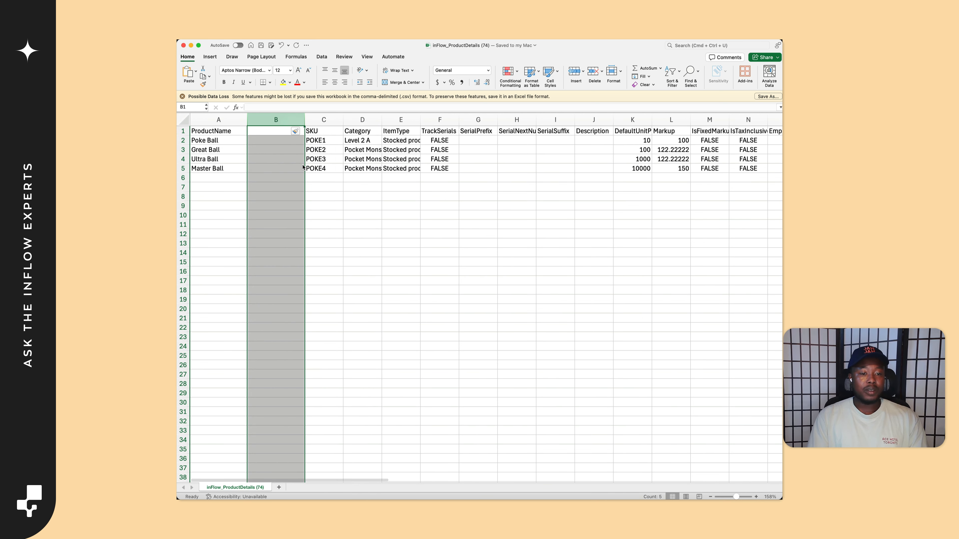
double_click(268, 131)
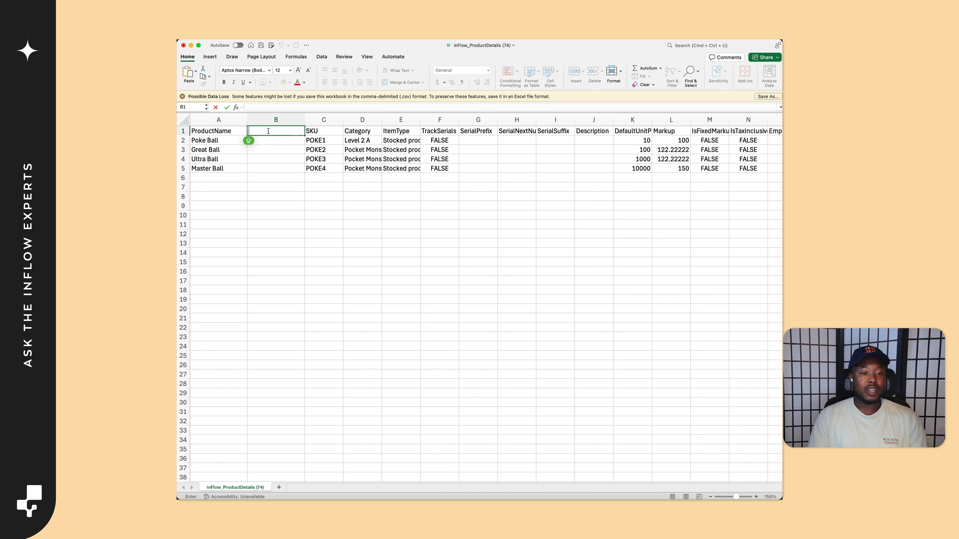
text(NEW NAME)
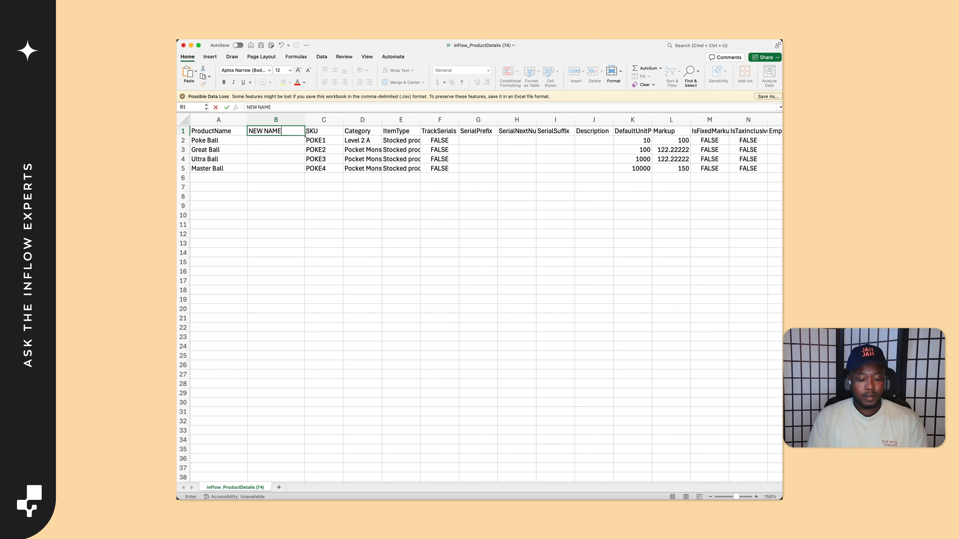
key(Return)
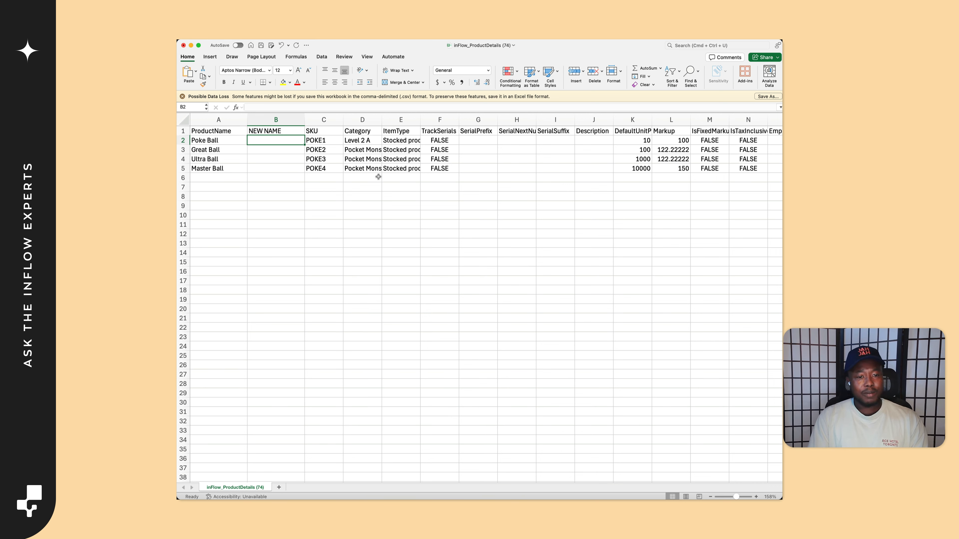
Examine the remaining product detail columns across the sheet through IsActive, and return to the first columns.
scroll(467, 247, right, 5)
scroll(468, 247, right, 9)
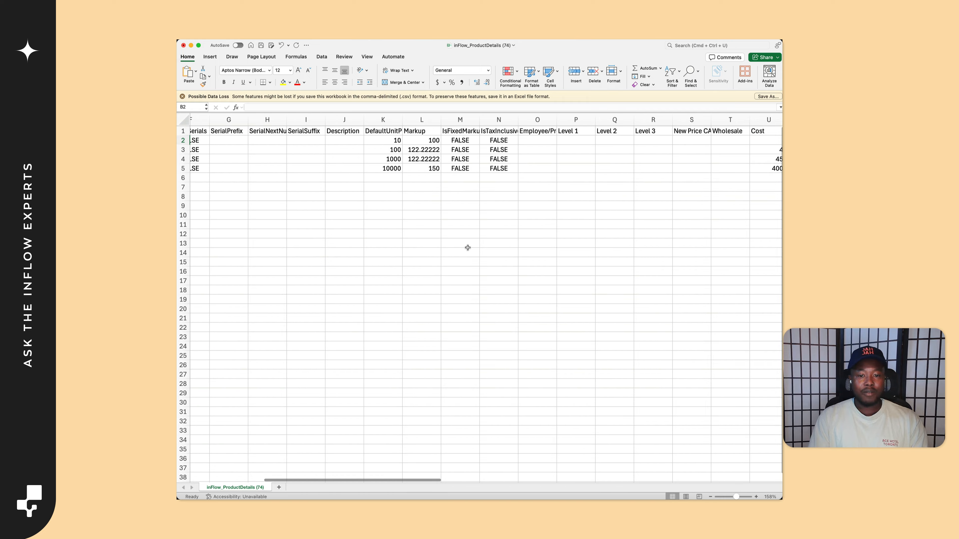
scroll(469, 248, right, 4)
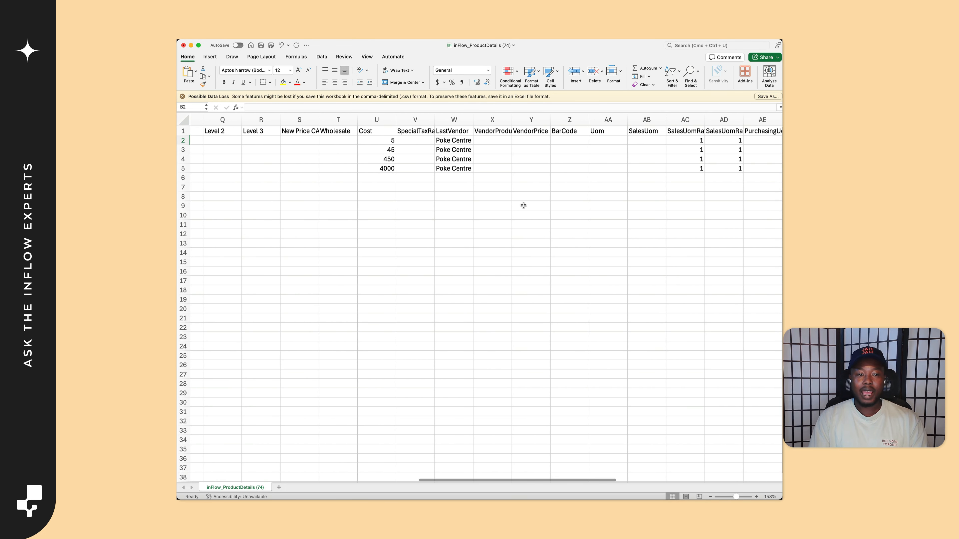
scroll(523, 208, right, 4)
scroll(528, 221, right, 10)
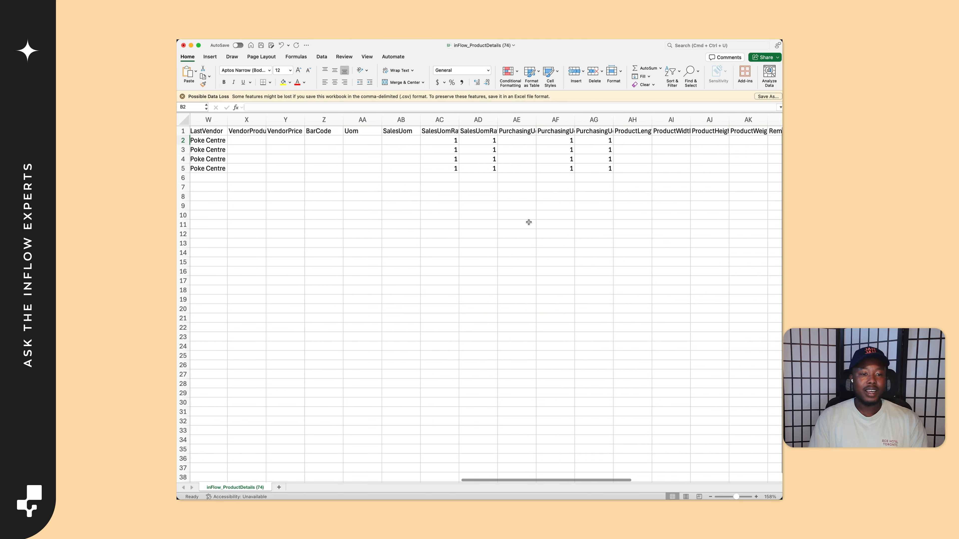
scroll(529, 223, right, 2)
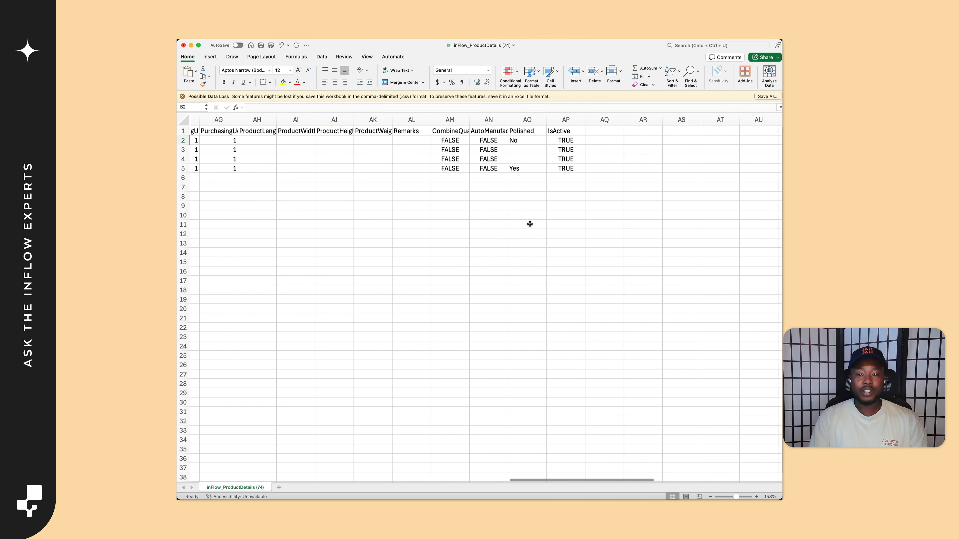
scroll(529, 224, left, 1)
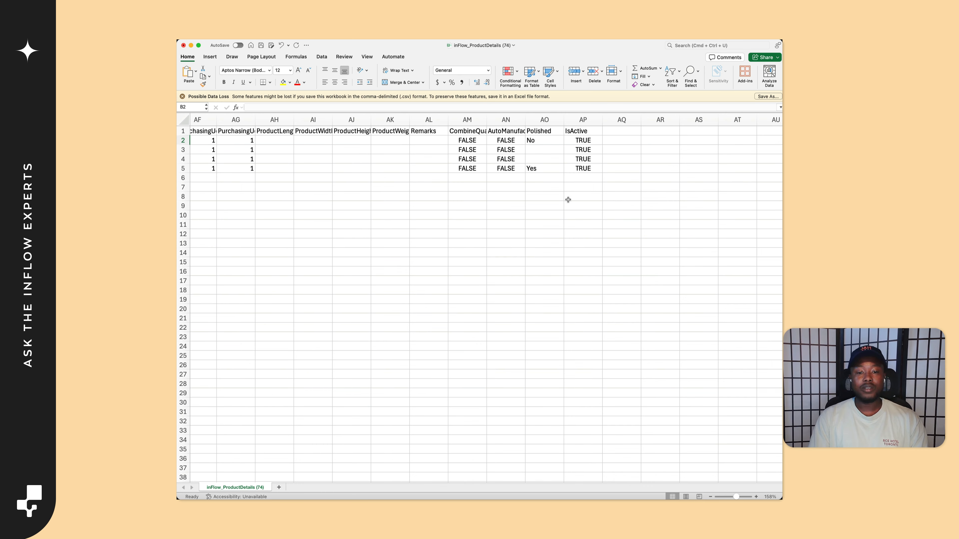
scroll(567, 199, left, 2)
scroll(557, 150, left, 10)
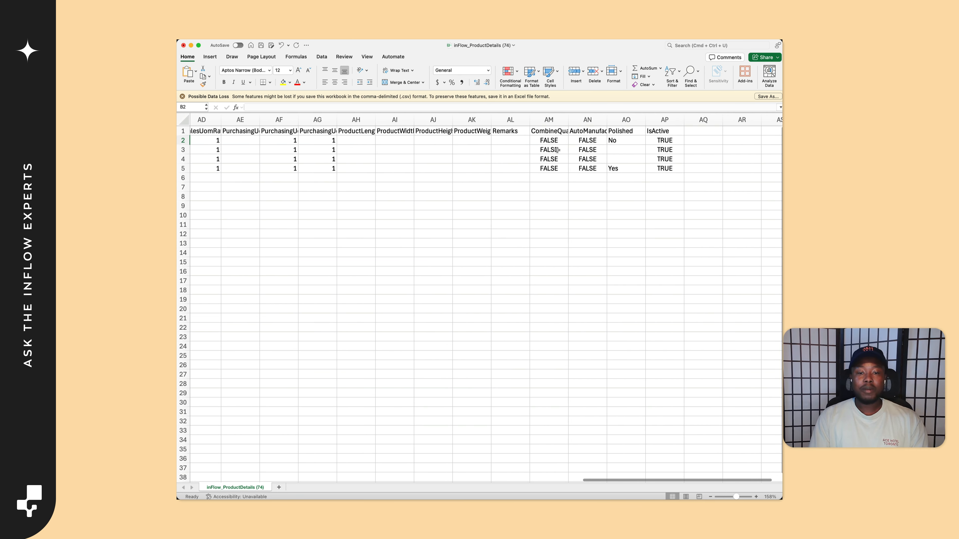
scroll(566, 174, left, 11)
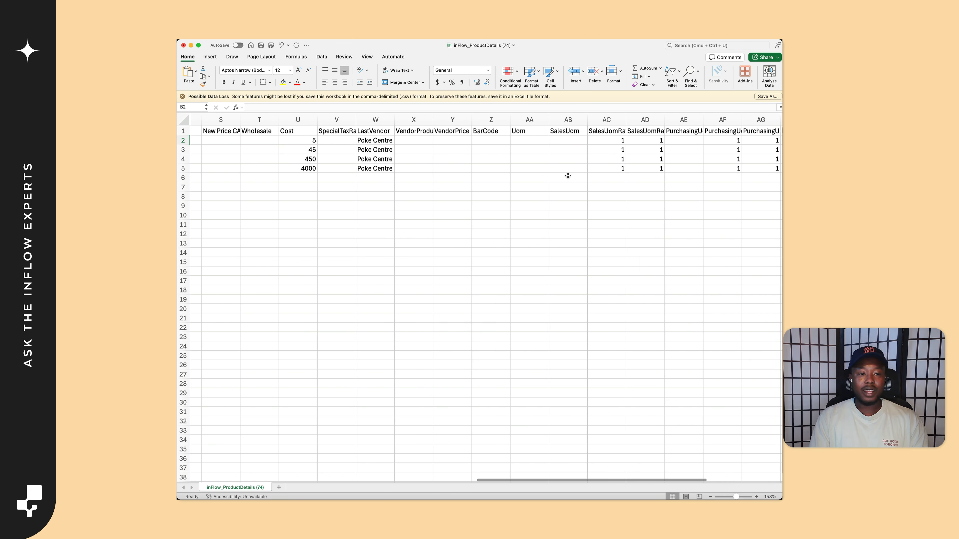
scroll(568, 185, left, 10)
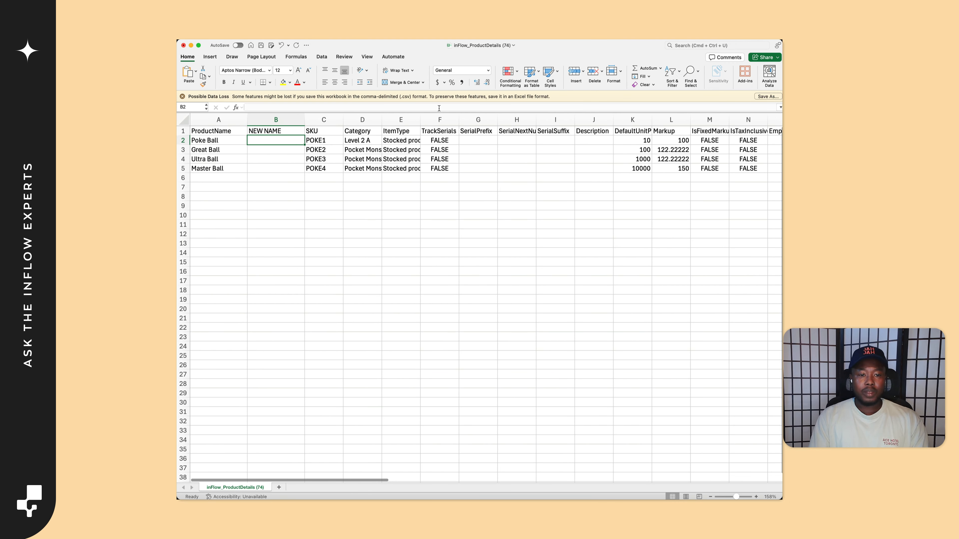
Widen the ItemType and Category columns so their full contents show.
double_click(420, 120)
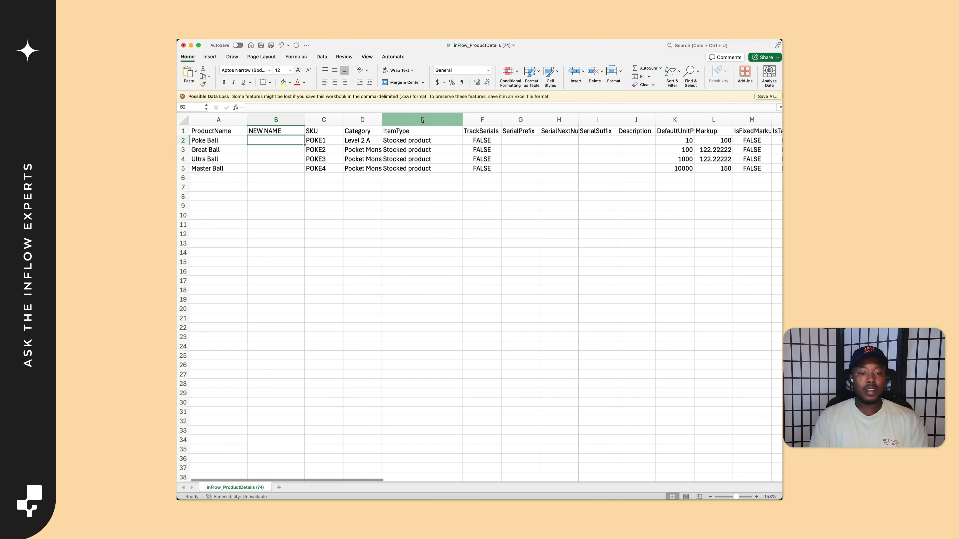
drag(381, 124, 410, 124)
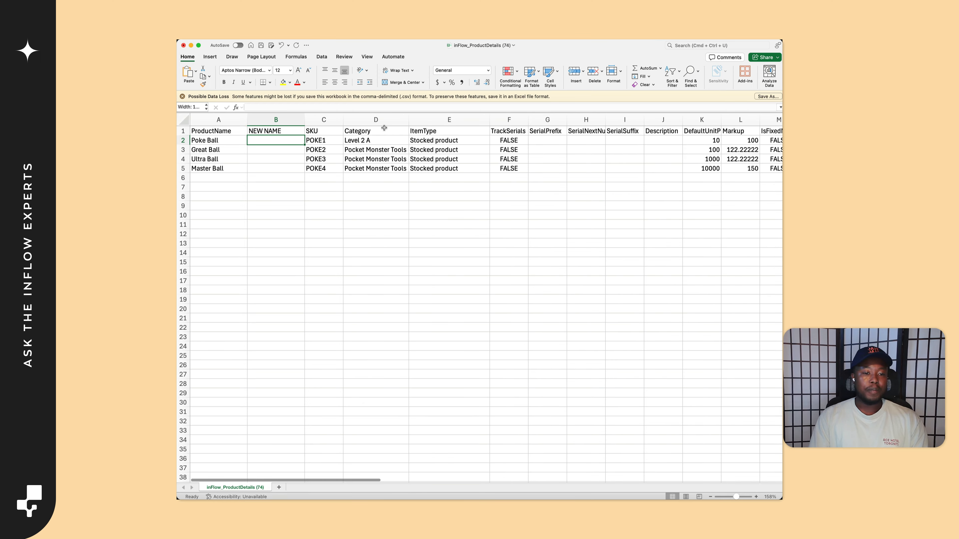
scroll(366, 191, right, 2)
scroll(368, 192, left, 2)
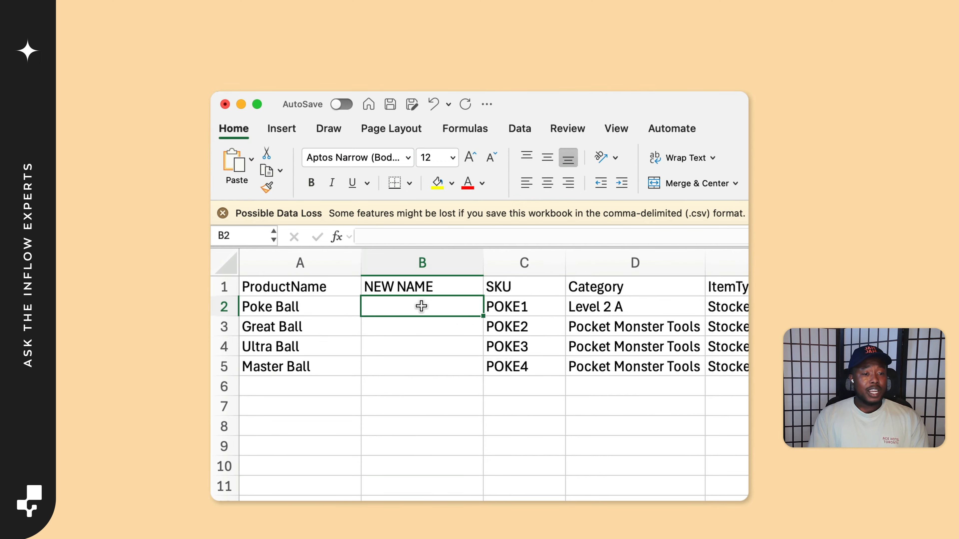
Fill the NEW NAME column with Lure Ball for Poke Ball, Golden Ball for Great Ball and Nest Ball for Ultra Ball.
double_click(464, 307)
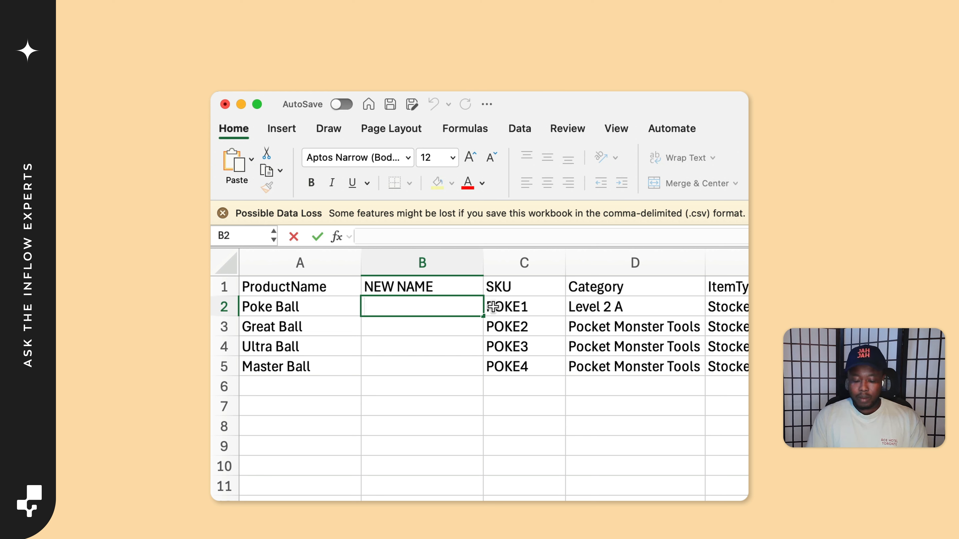
text(Lure Ball)
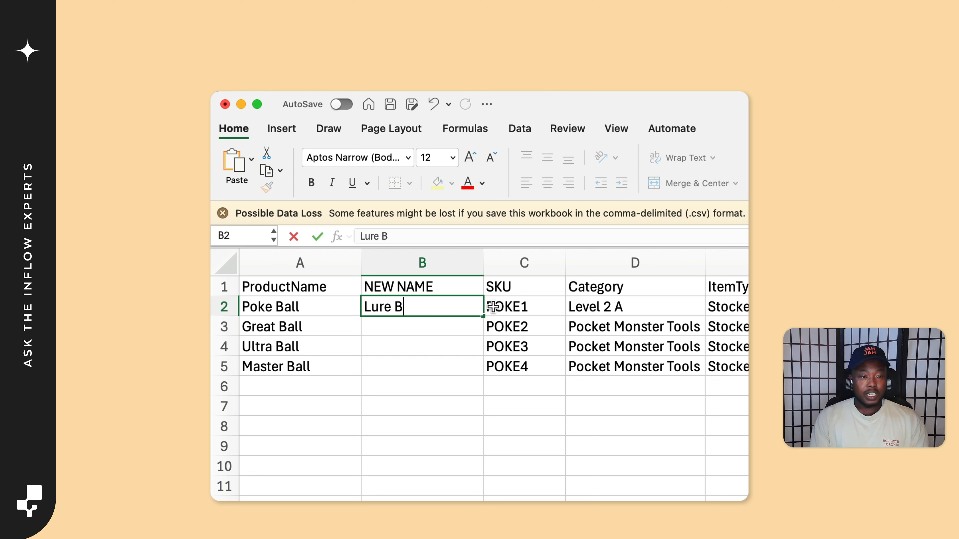
click(444, 327)
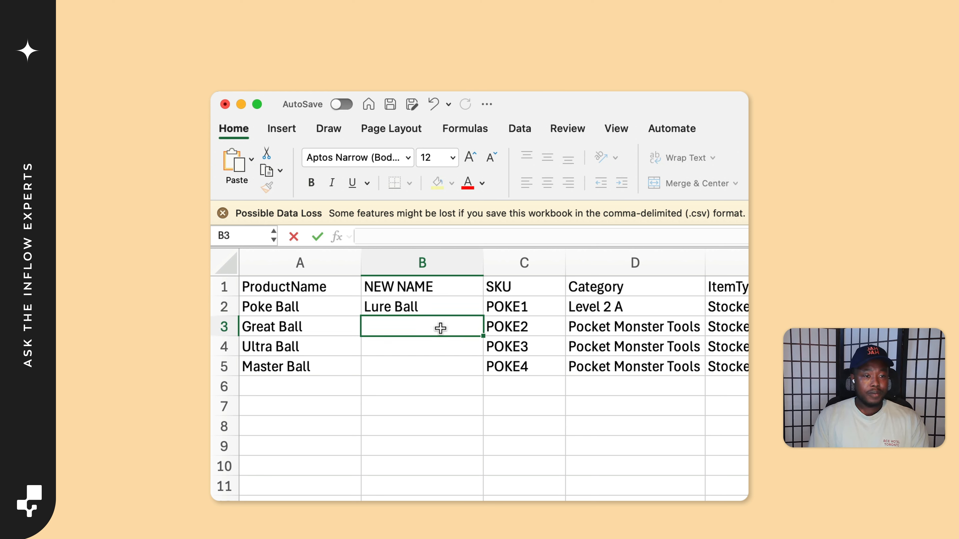
double_click(441, 327)
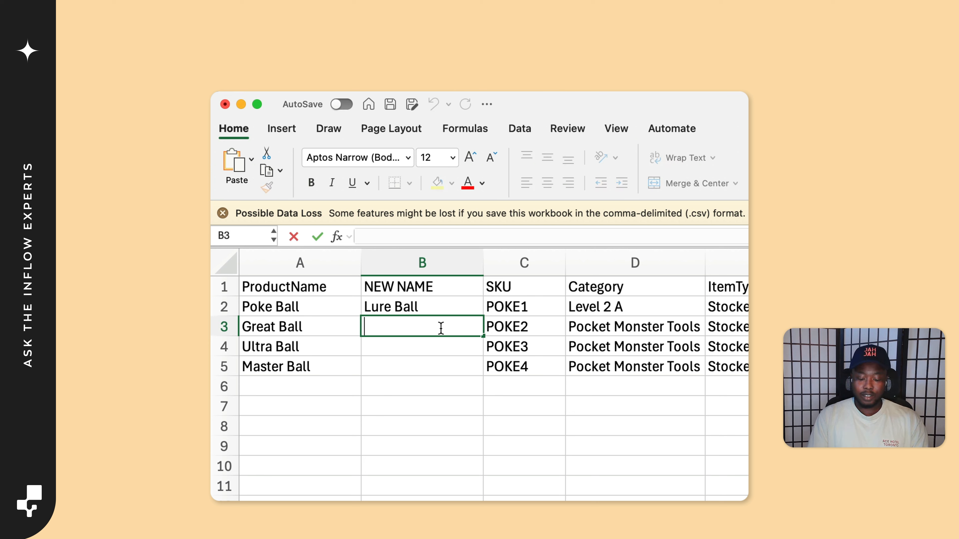
text(Golden Ball)
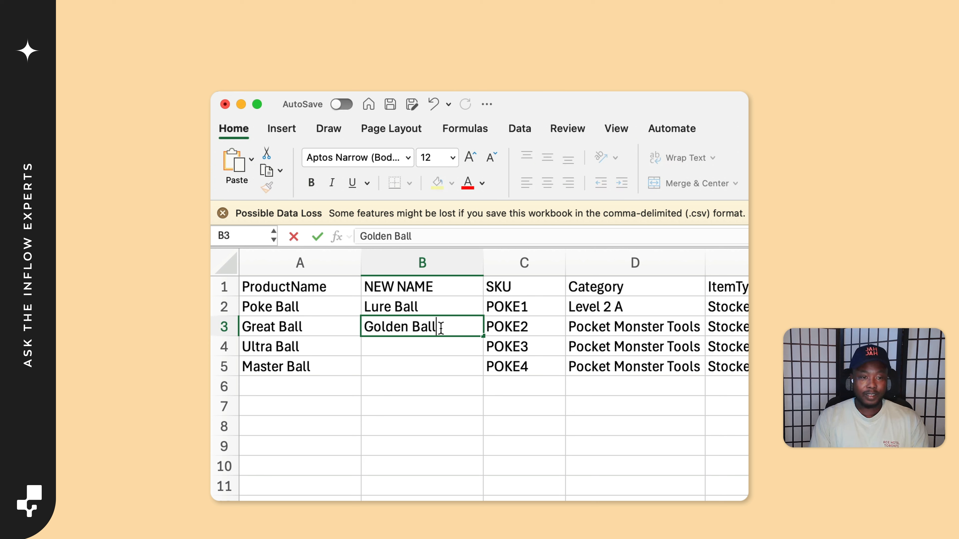
click(420, 350)
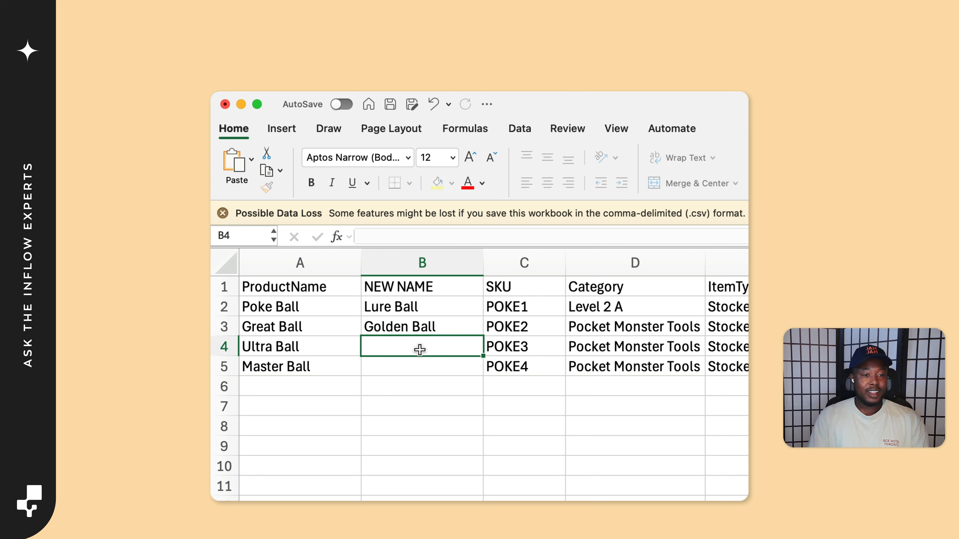
double_click(419, 350)
text(Nest Ball)
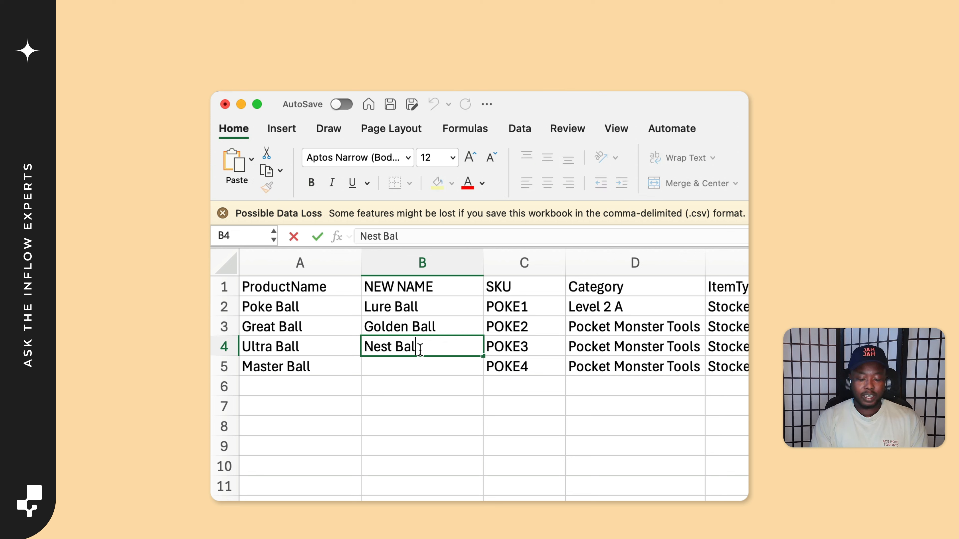
click(402, 368)
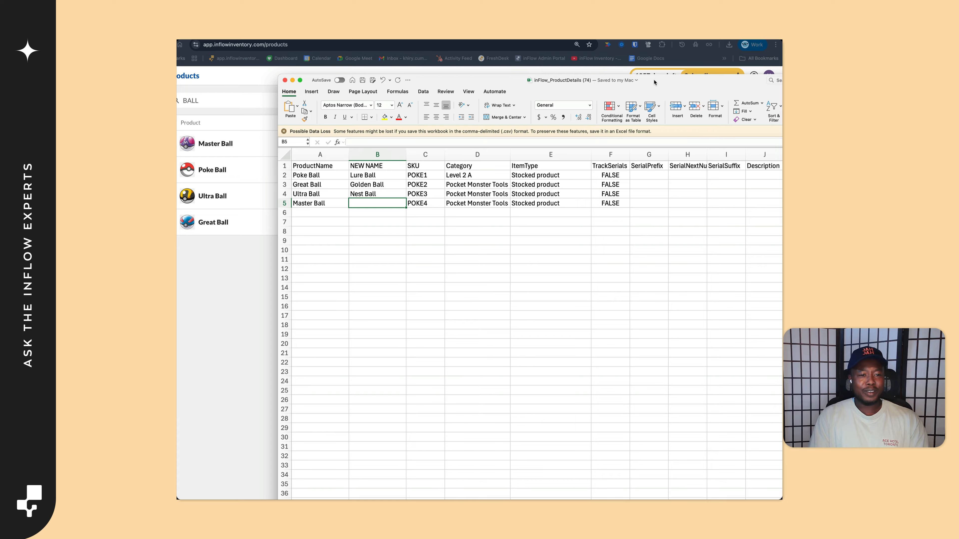
Switch to inFlow and start a Product details import with inFlow_ProductDetails (74).csv from Downloads, continuing to the column mapping.
drag(654, 80, 607, 51)
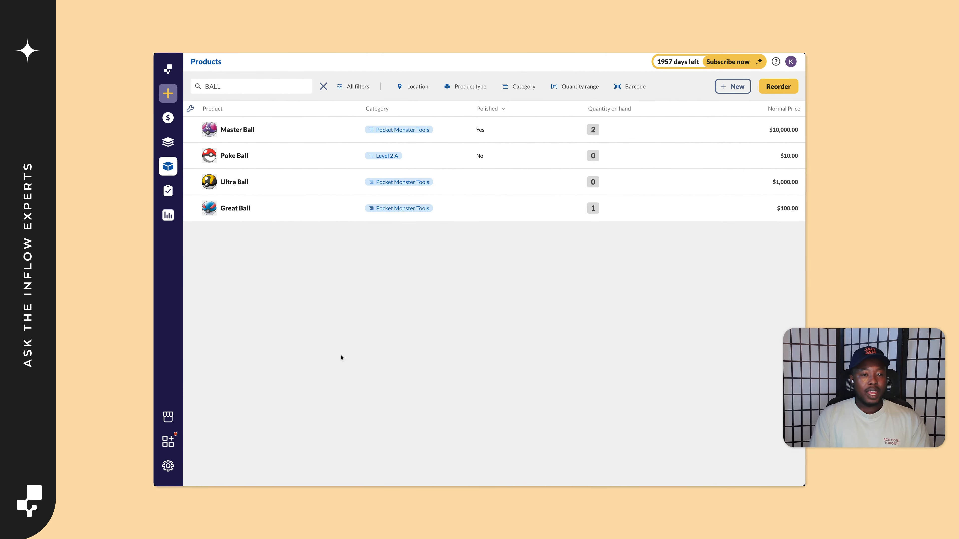
click(169, 466)
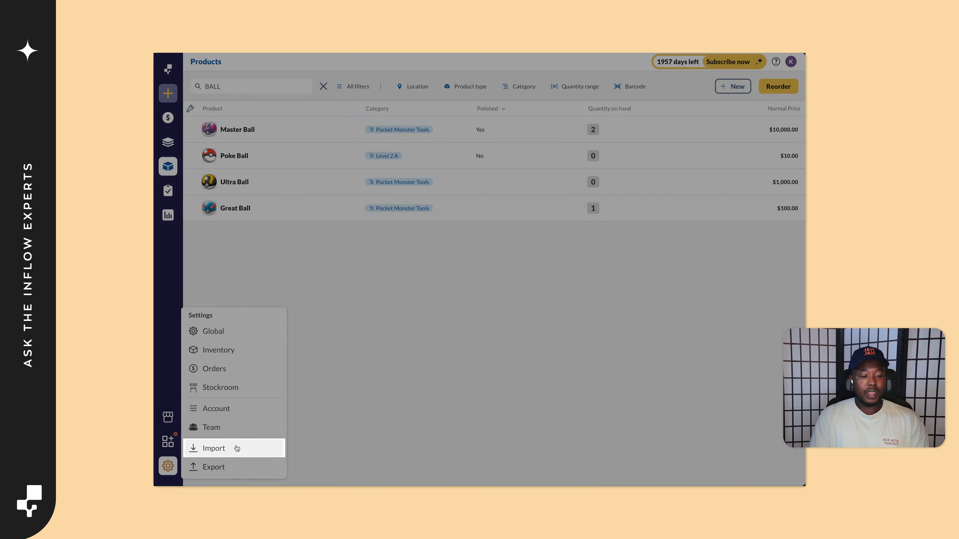
click(237, 449)
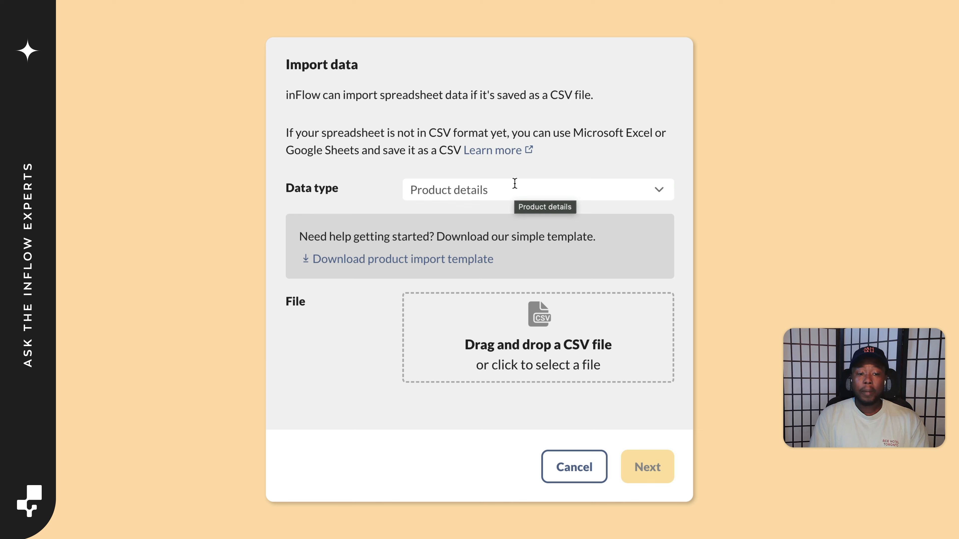
click(535, 355)
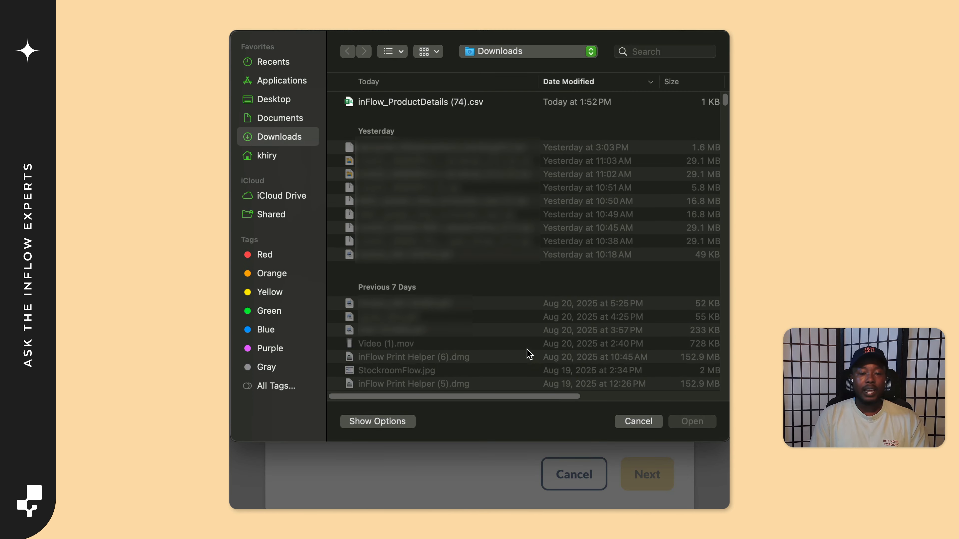
click(462, 101)
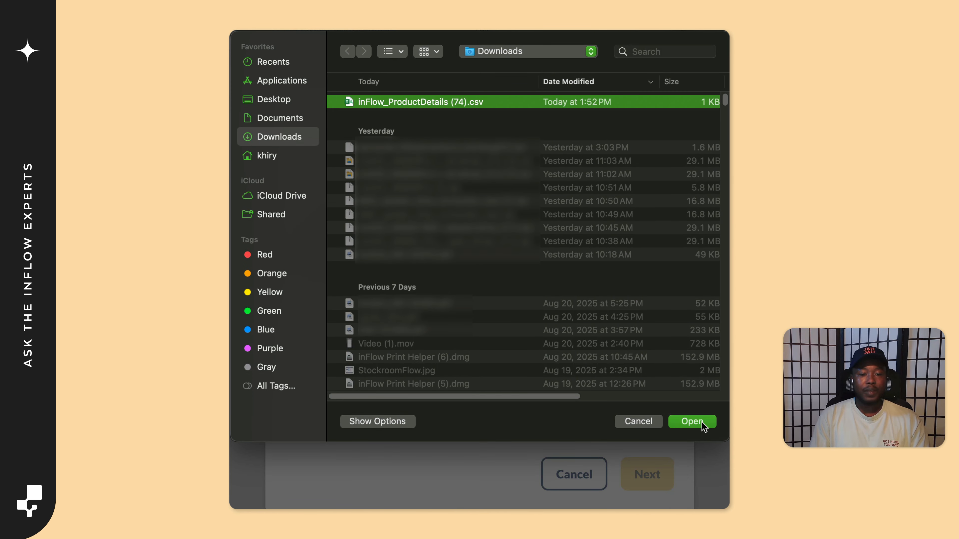
click(692, 422)
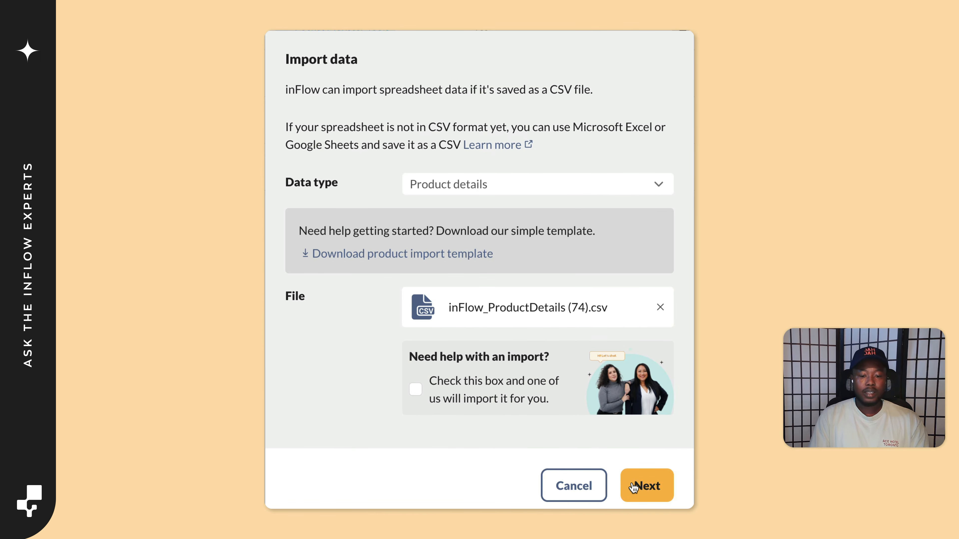
click(633, 488)
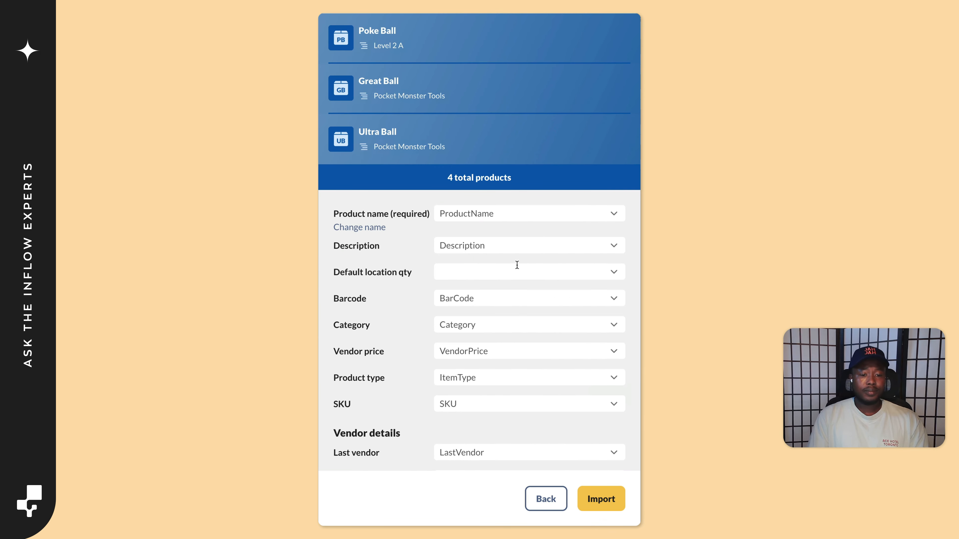
Examine which CSV columns are mapped to the product fields, from product name down to Is active, and return to the product name.
scroll(499, 332, down, 6)
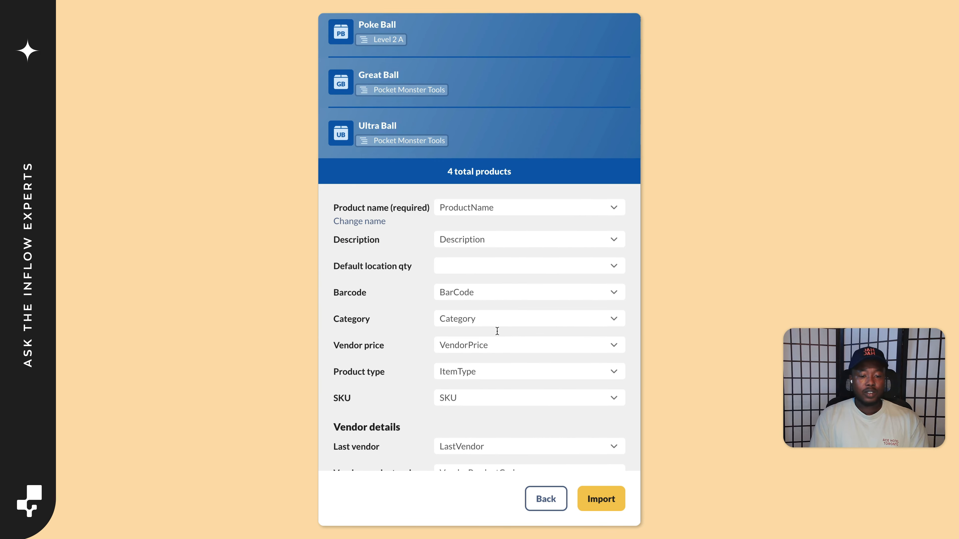
scroll(497, 331, down, 13)
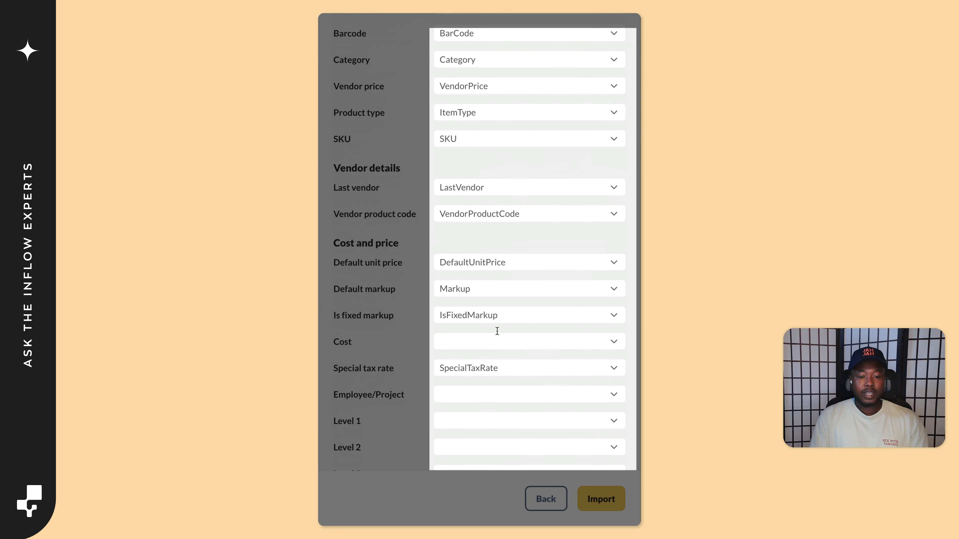
scroll(496, 331, down, 6)
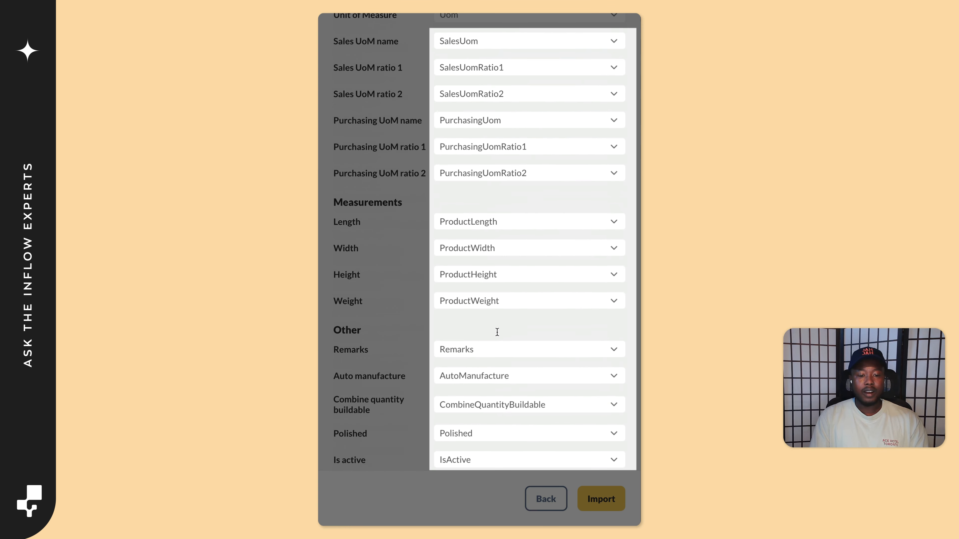
scroll(497, 332, up, 11)
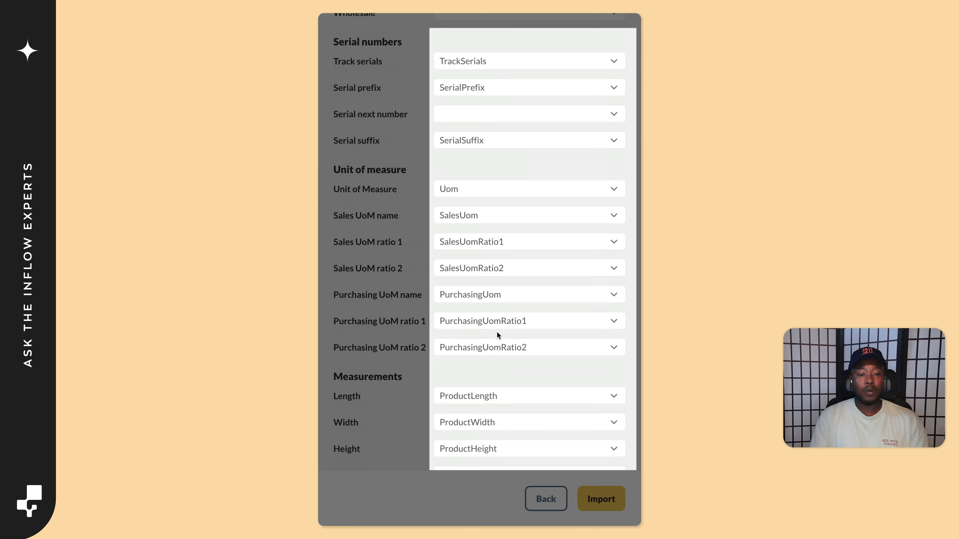
scroll(496, 332, up, 15)
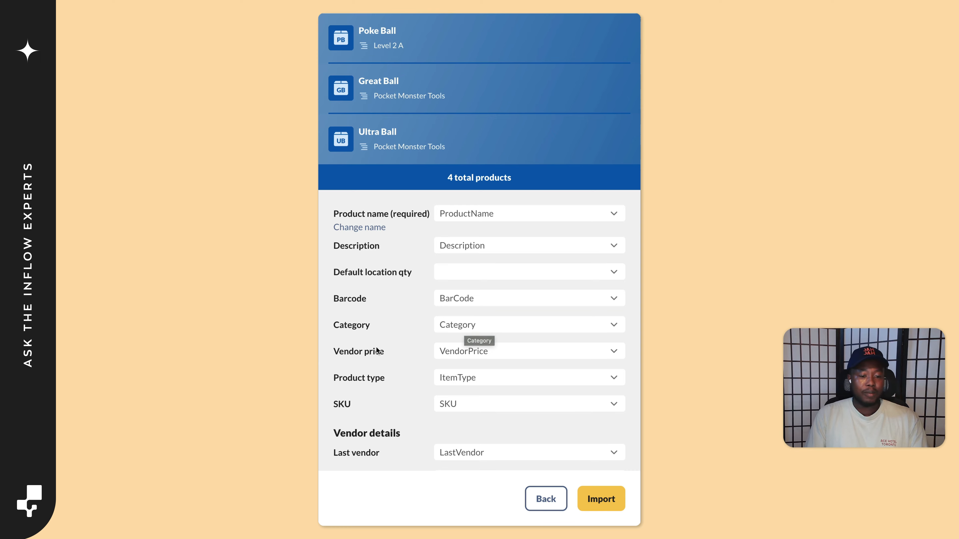
scroll(369, 351, down, 10)
scroll(369, 351, down, 8)
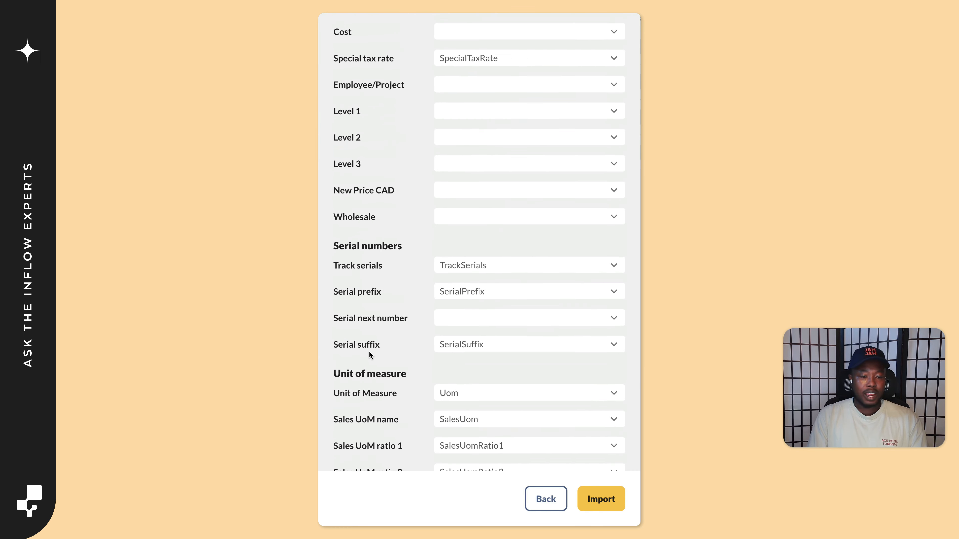
scroll(368, 353, up, 18)
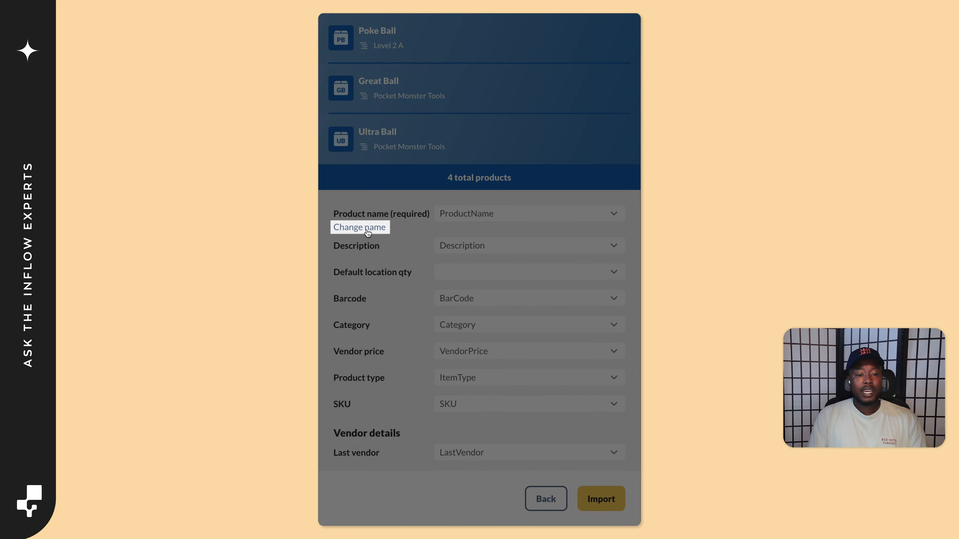
Enable changing product names in the import, mapping Desired name to NEW NAME and Current name to ProductName.
click(366, 229)
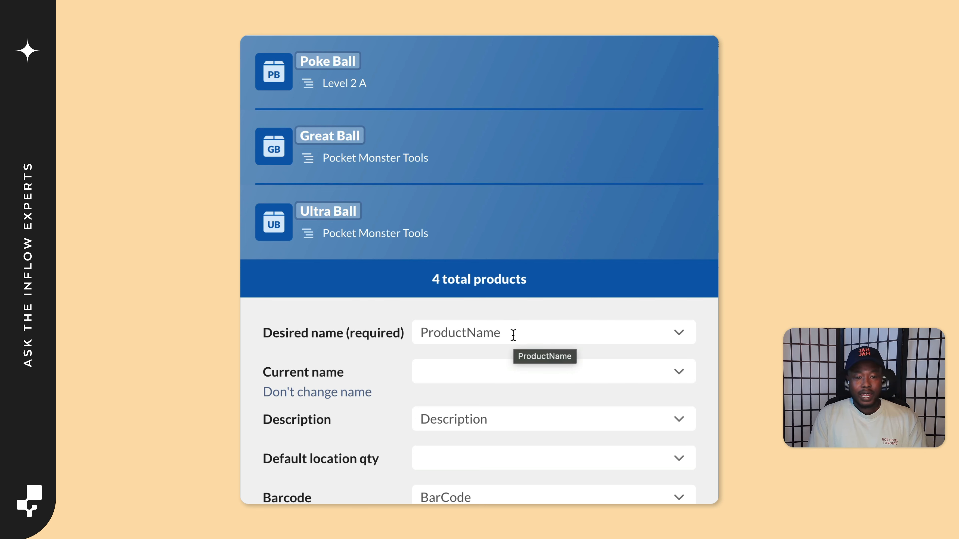
click(675, 335)
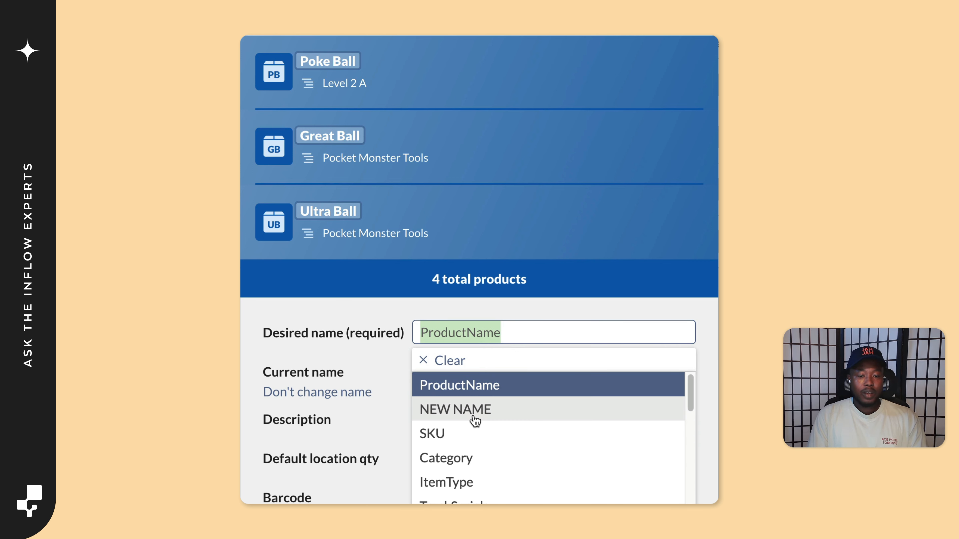
click(474, 420)
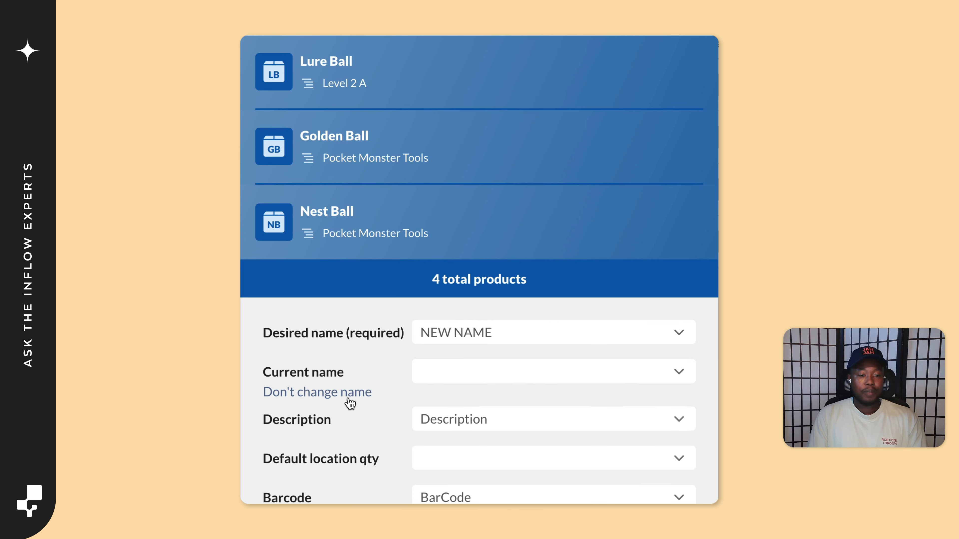
click(660, 376)
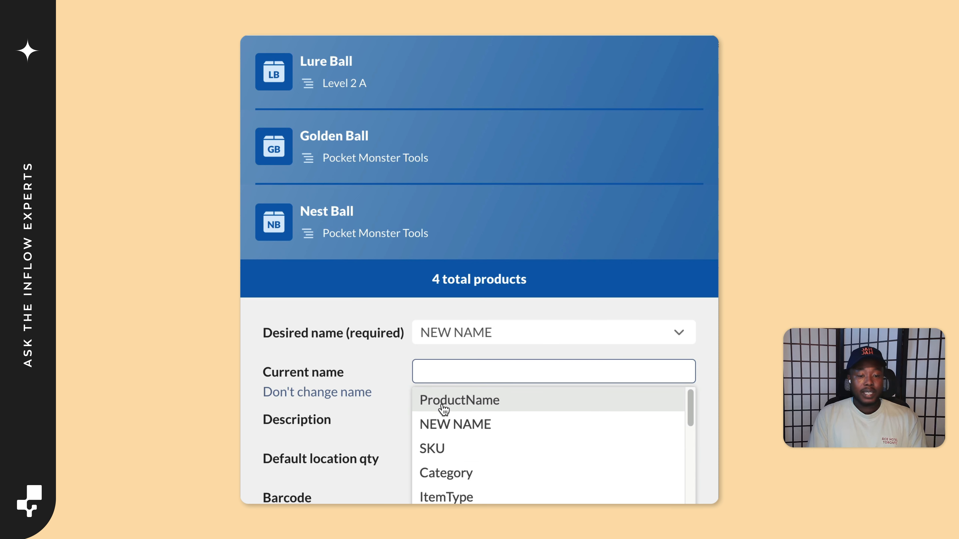
click(457, 411)
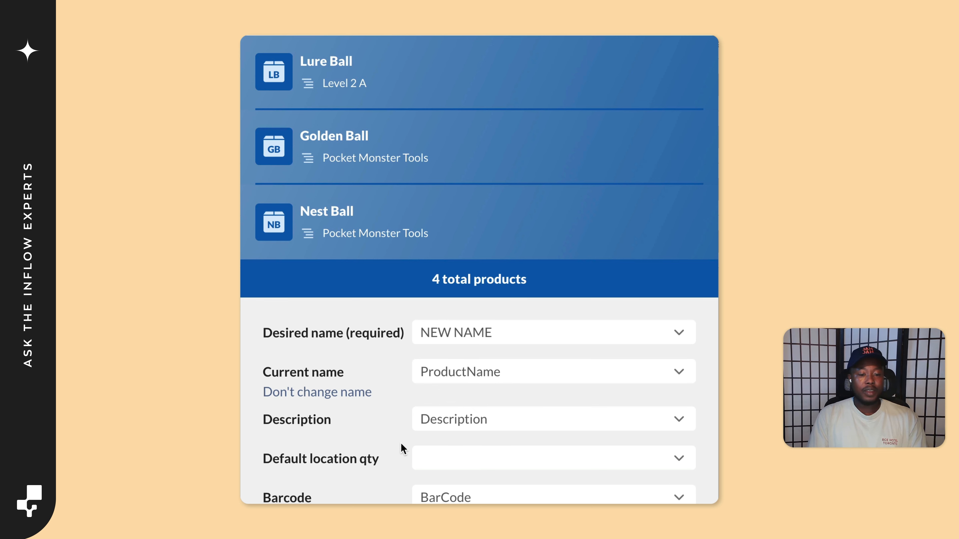
Review the remaining column mappings, then run the product import and dismiss the progress notice.
scroll(486, 461, down, 2)
scroll(467, 491, down, 8)
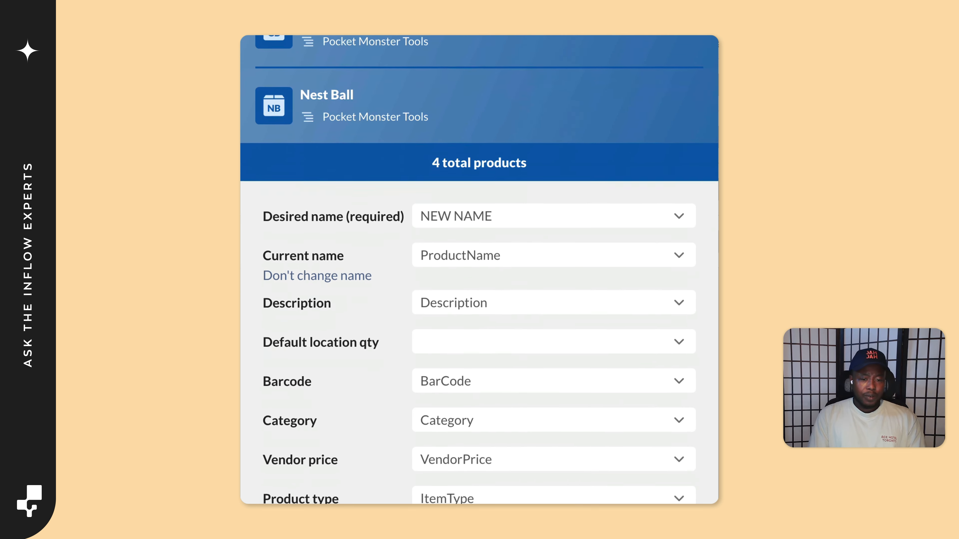
scroll(469, 479, down, 1)
scroll(466, 475, down, 20)
scroll(401, 507, up, 20)
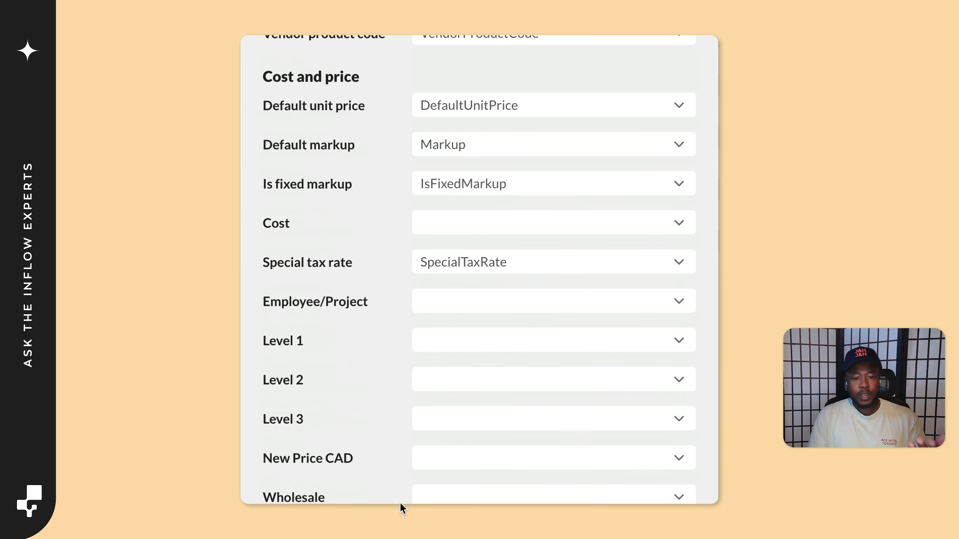
scroll(479, 264, up, 4)
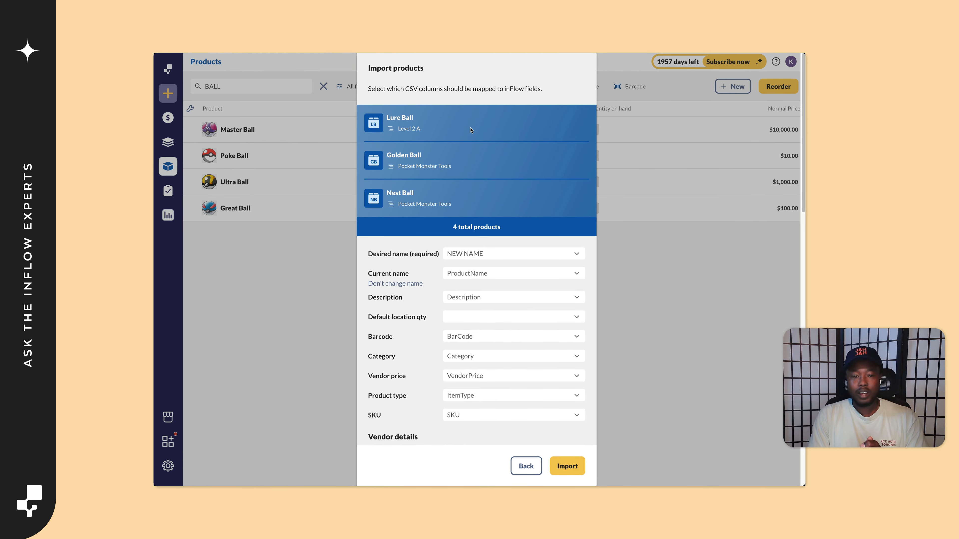
click(577, 467)
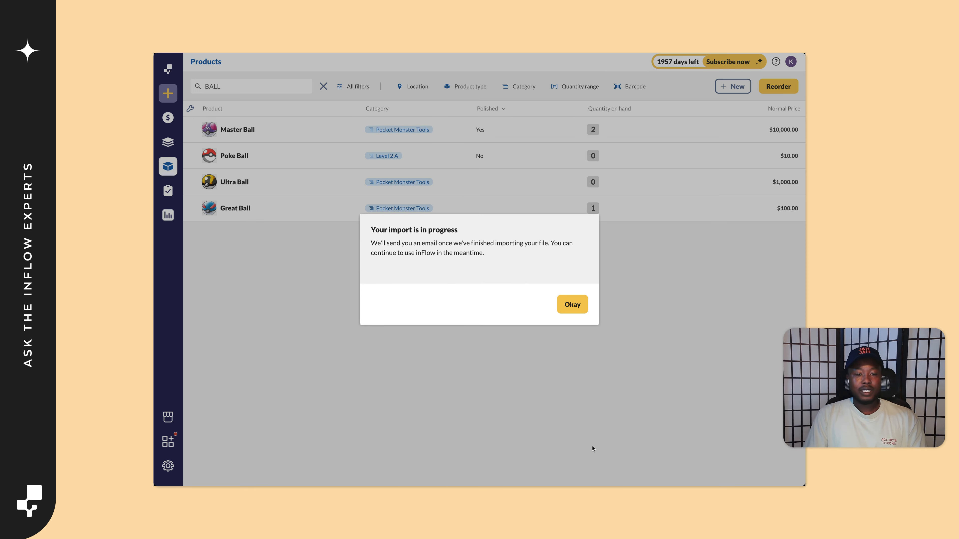
click(570, 306)
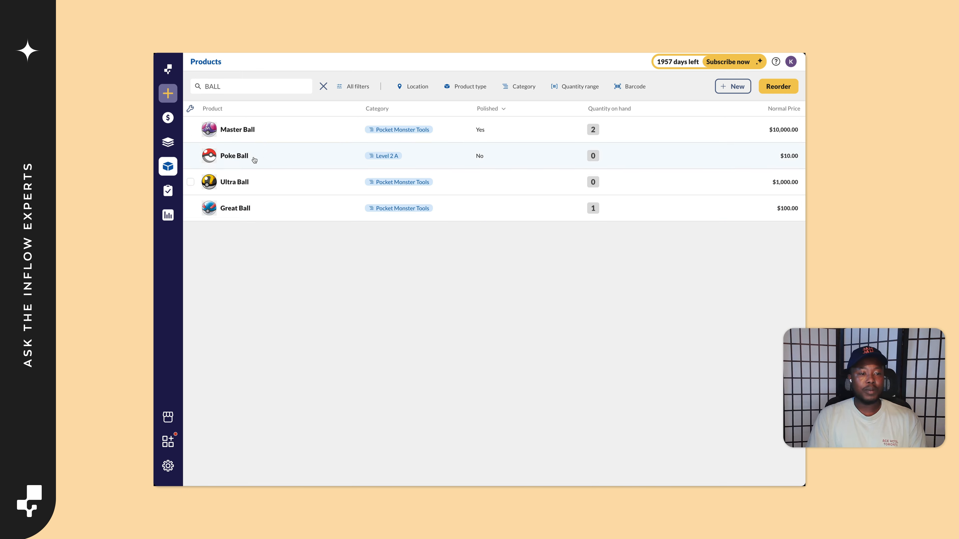
Reload the product list by way of the homepage and search it for "ball" to check the product names.
click(168, 70)
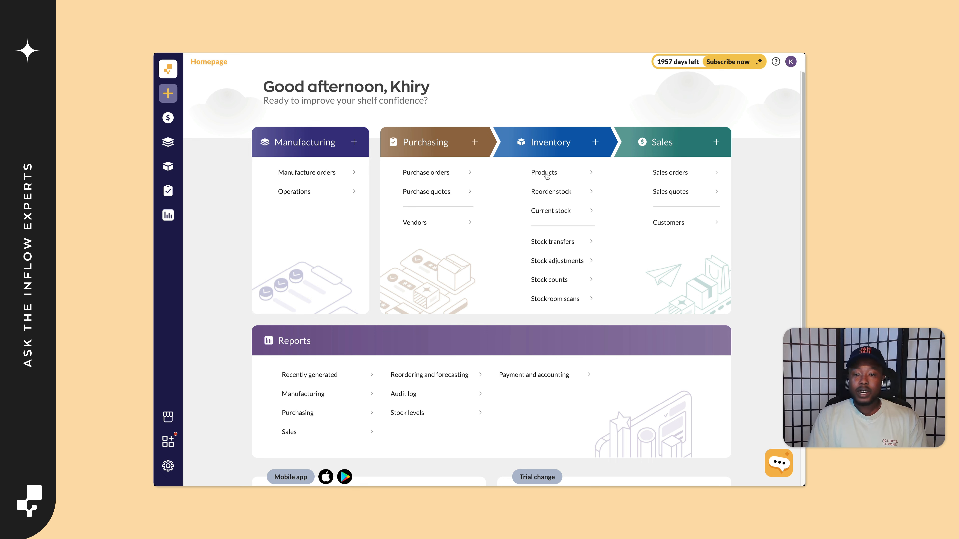
click(547, 176)
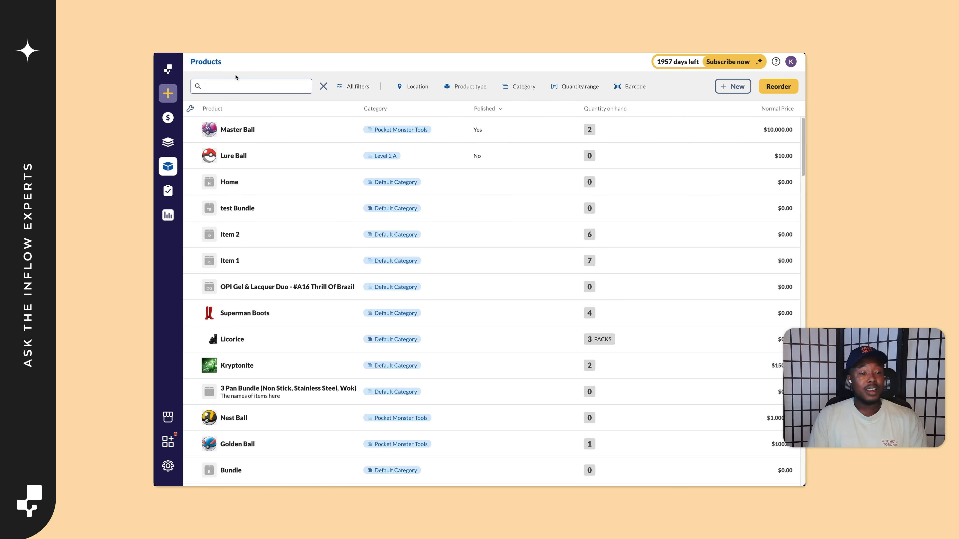
click(234, 86)
text(ball)
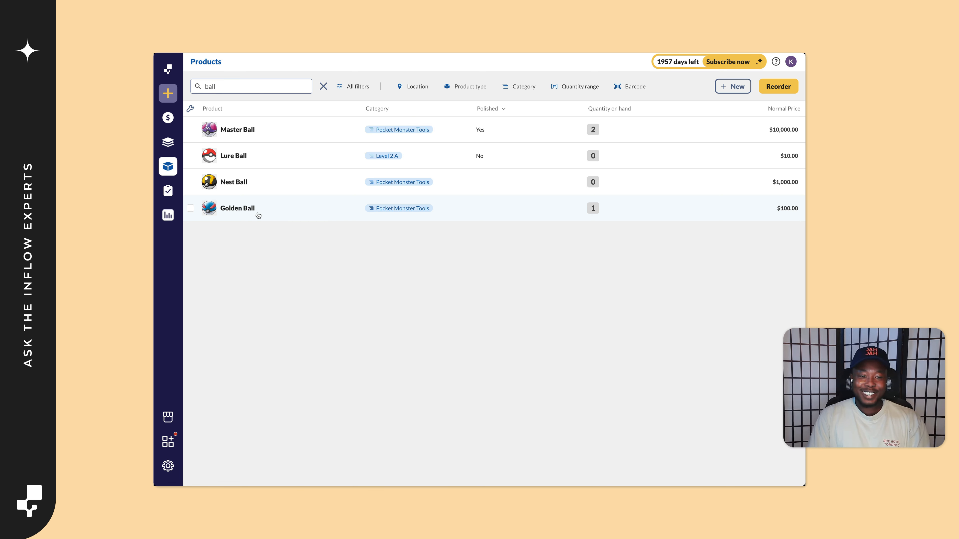
click(260, 158)
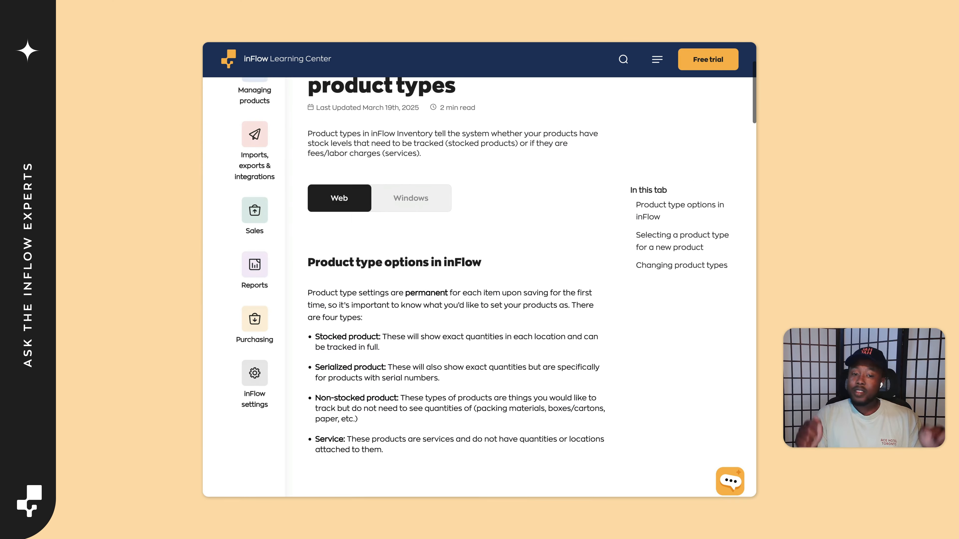
Read the Learning Center article's product type options and its instructions for selecting a product type for a new product.
scroll(479, 287, down, 1)
scroll(479, 287, down, 6)
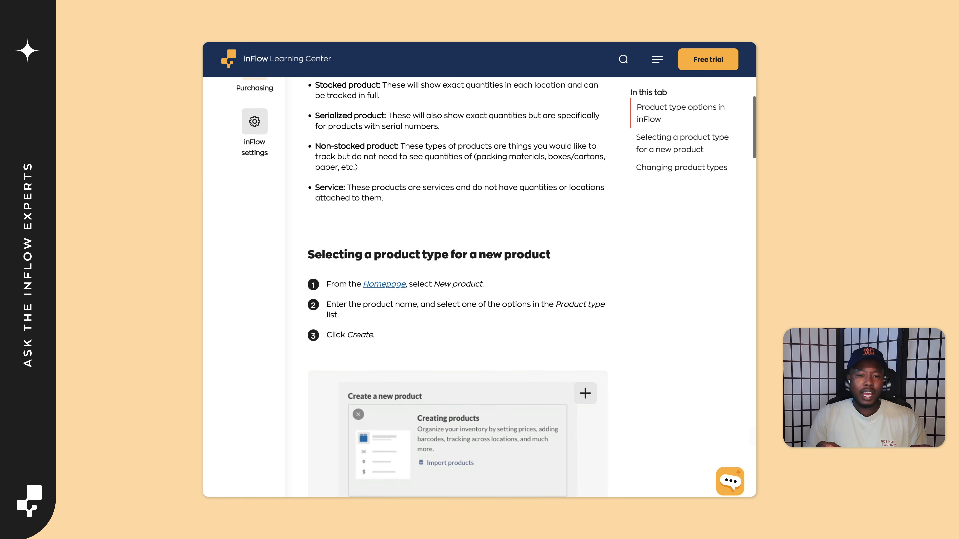
scroll(479, 287, down, 2)
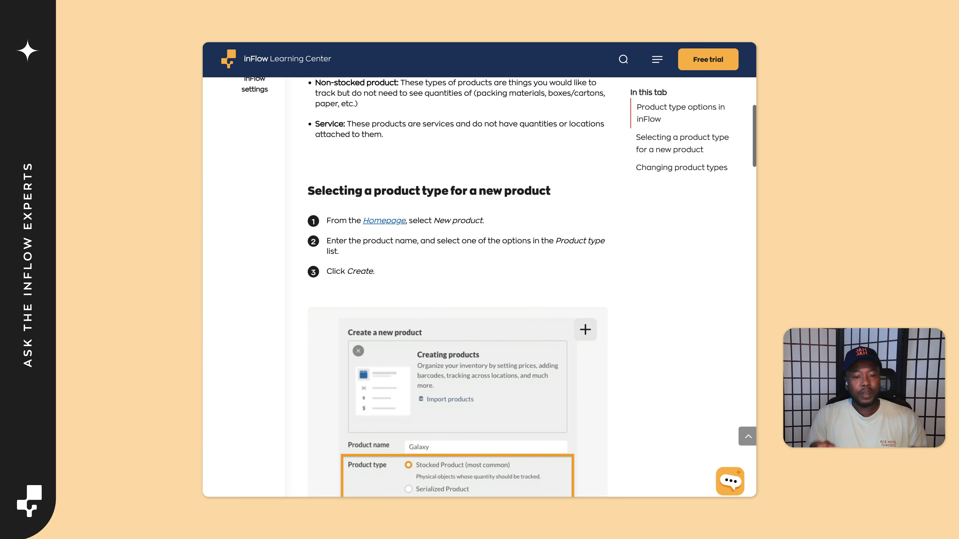
scroll(479, 287, down, 2)
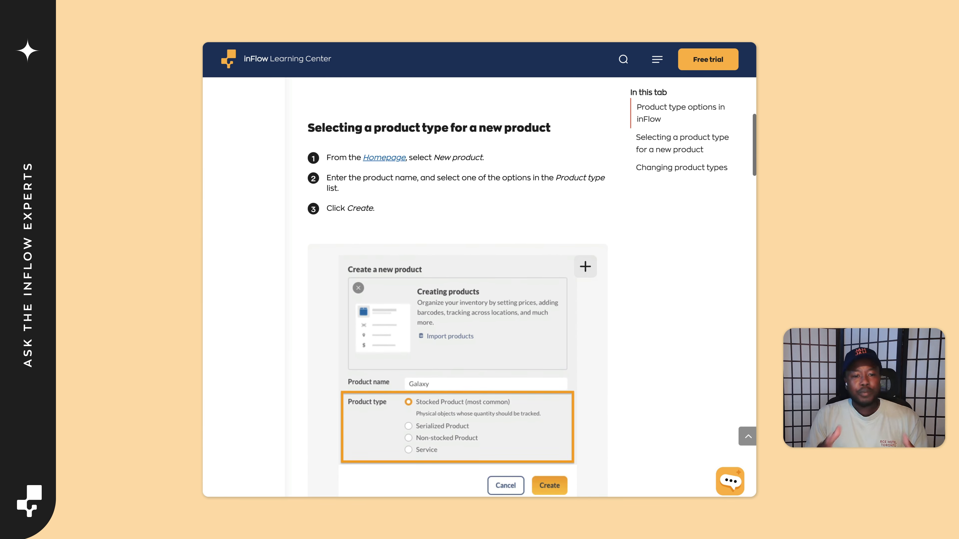
scroll(480, 287, down, 2)
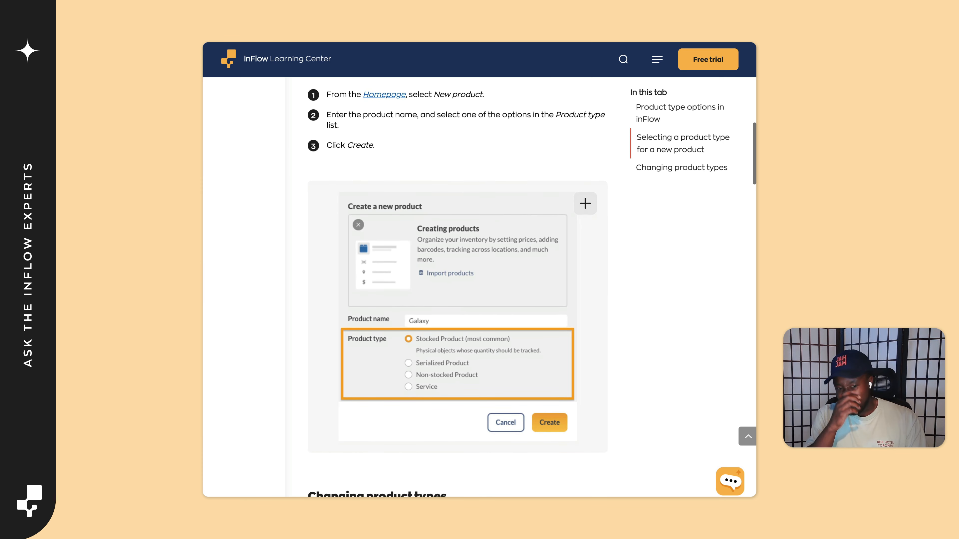
scroll(480, 288, down, 2)
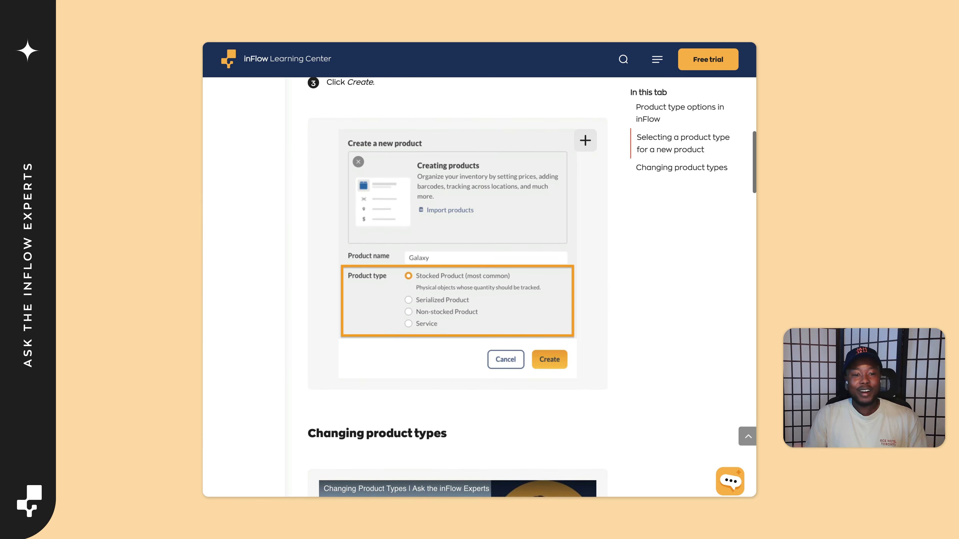
scroll(480, 287, down, 2)
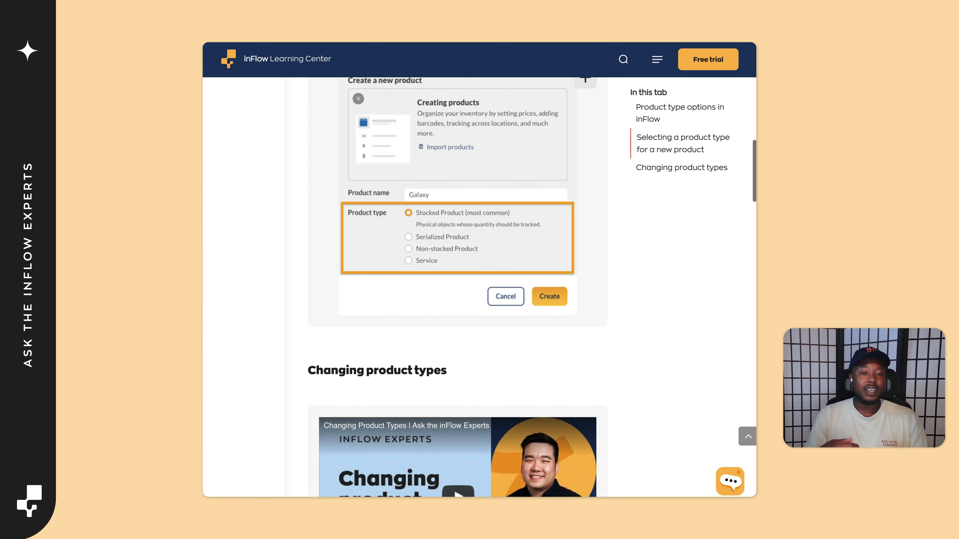
Read the article's Changing product types section, including the instructions for manually changing a product's type.
scroll(480, 287, down, 2)
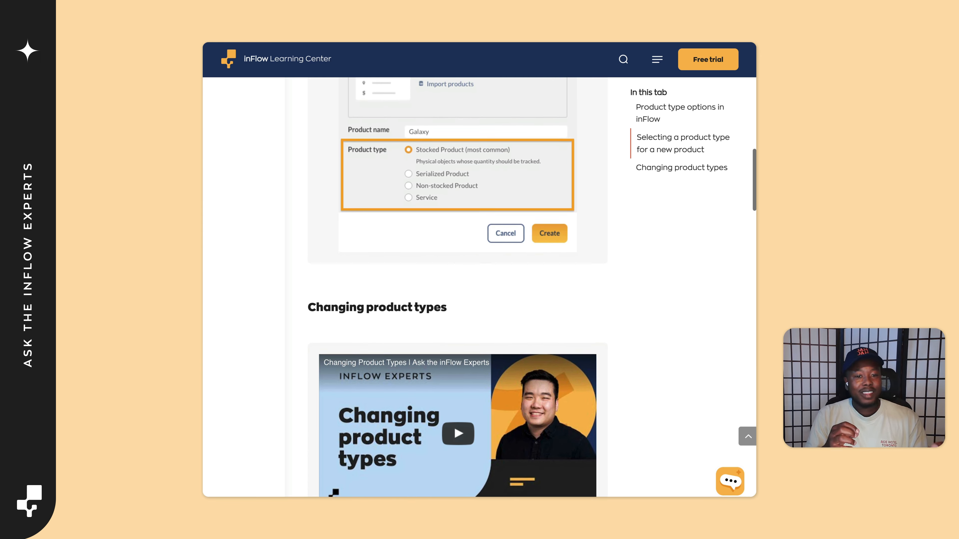
scroll(479, 287, down, 3)
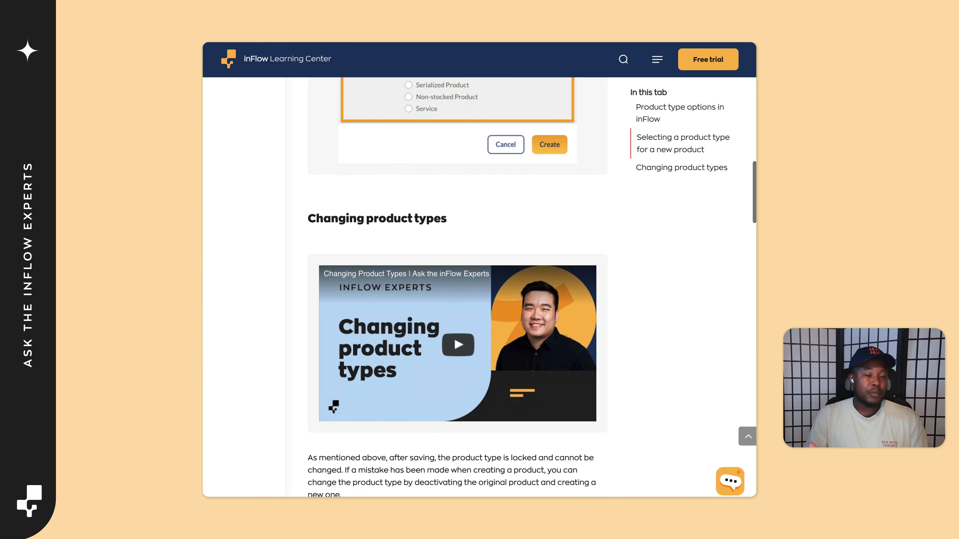
scroll(479, 287, down, 4)
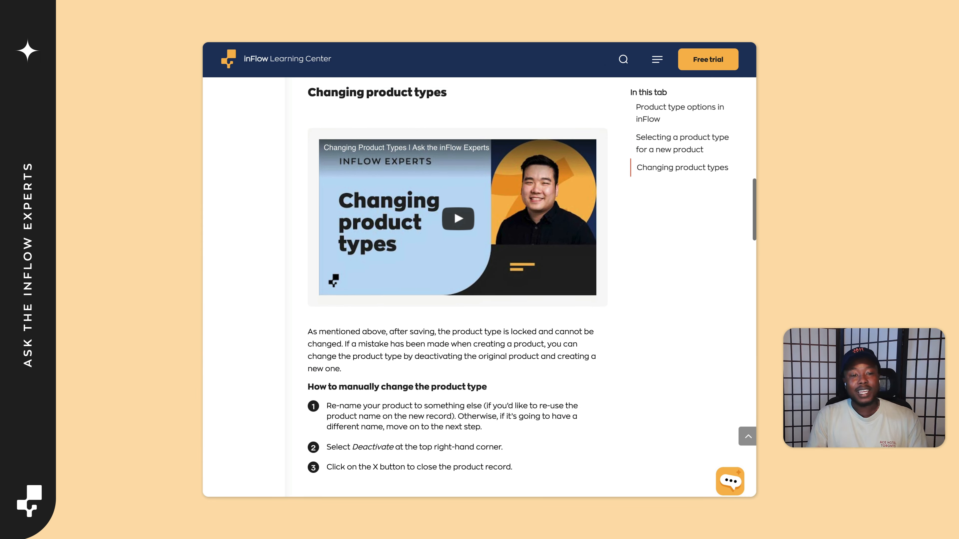
scroll(479, 287, down, 4)
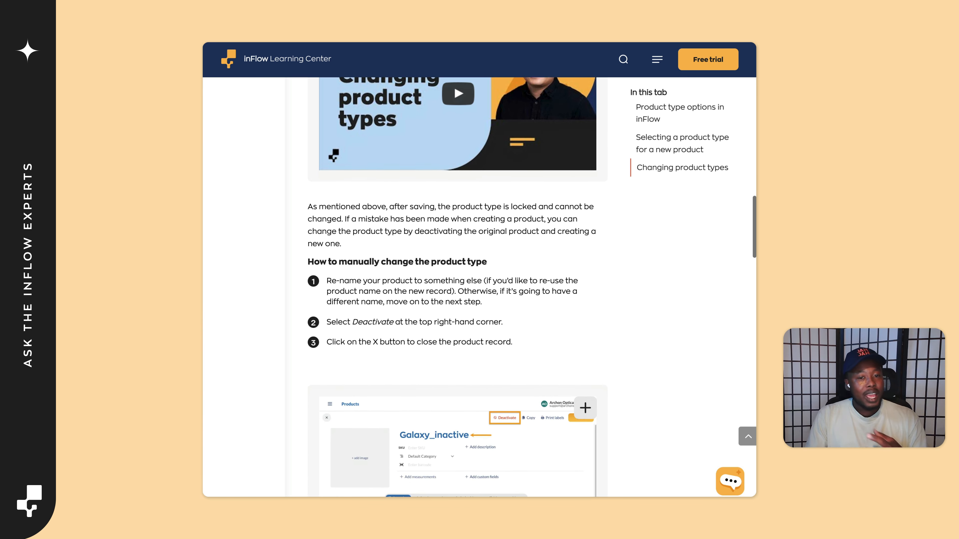
scroll(480, 287, down, 4)
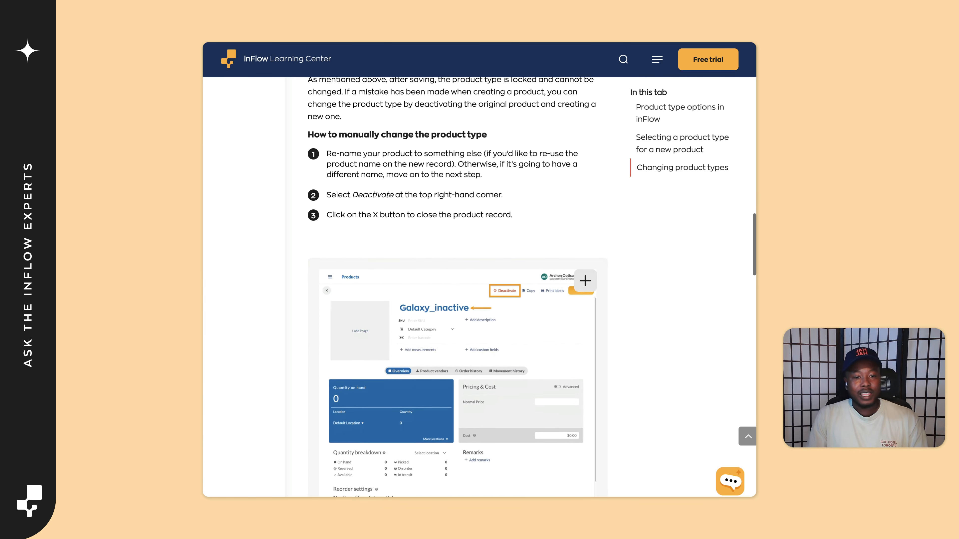
scroll(479, 287, down, 2)
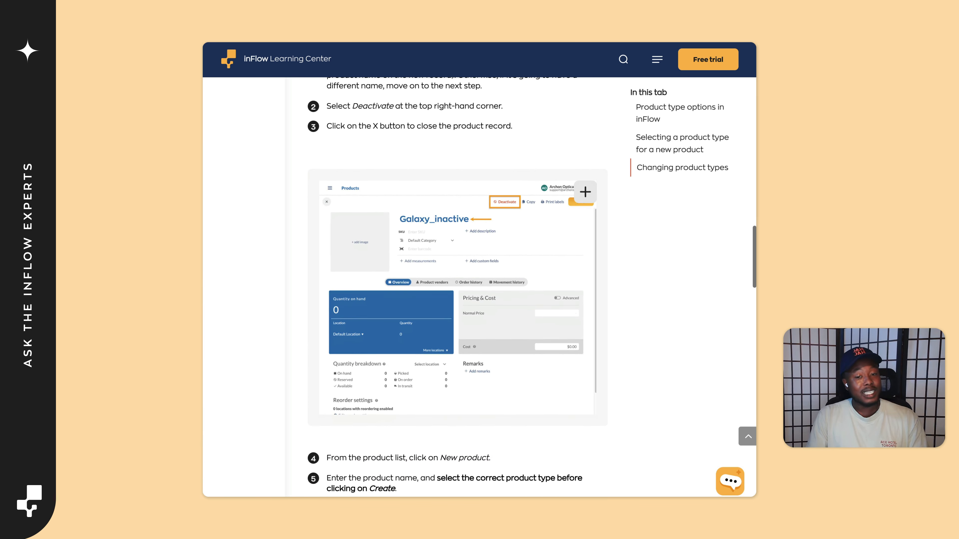